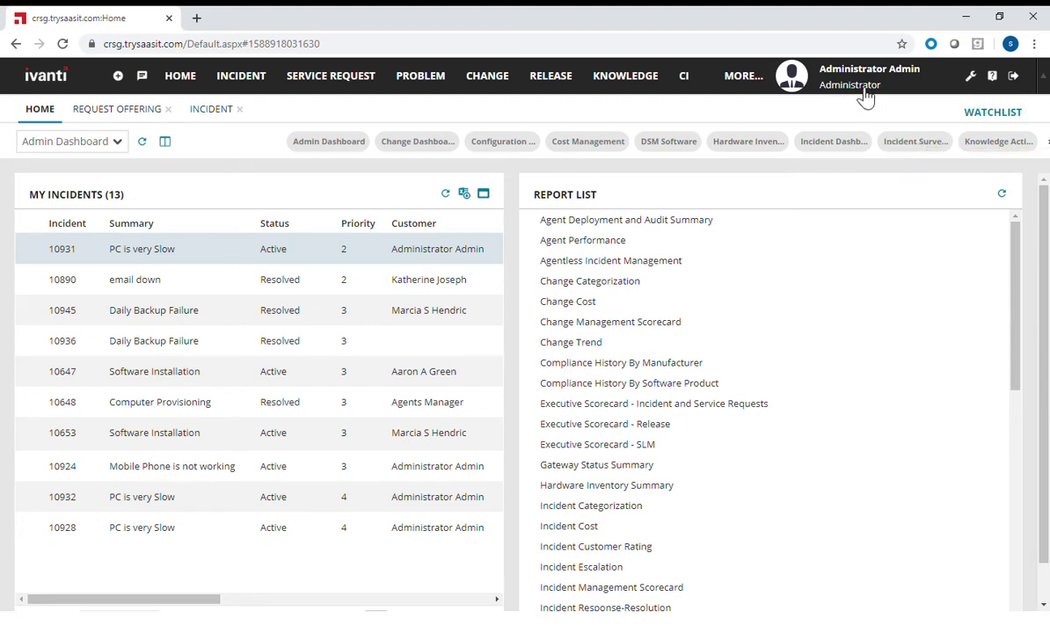
- Search the object workspaces for 'req' and open Request Offering
left_click(747, 82)
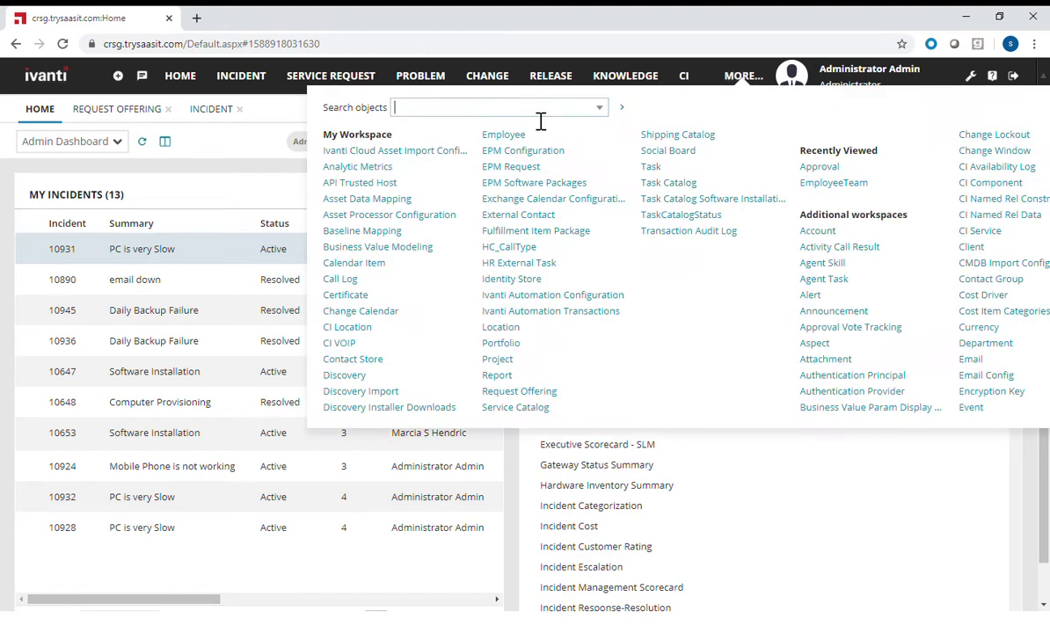
type("req")
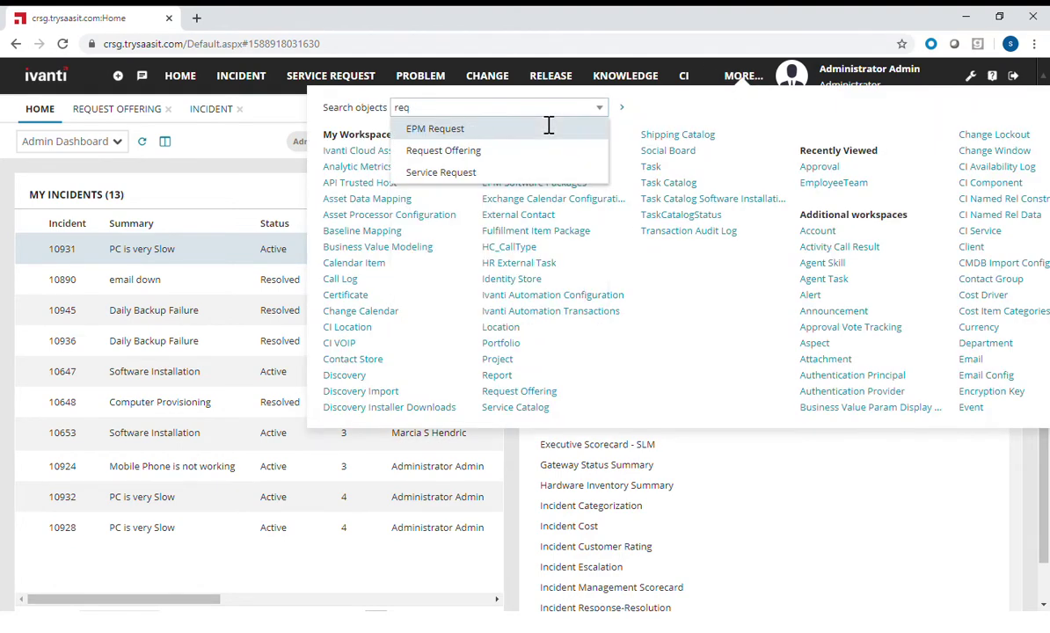
left_click(439, 151)
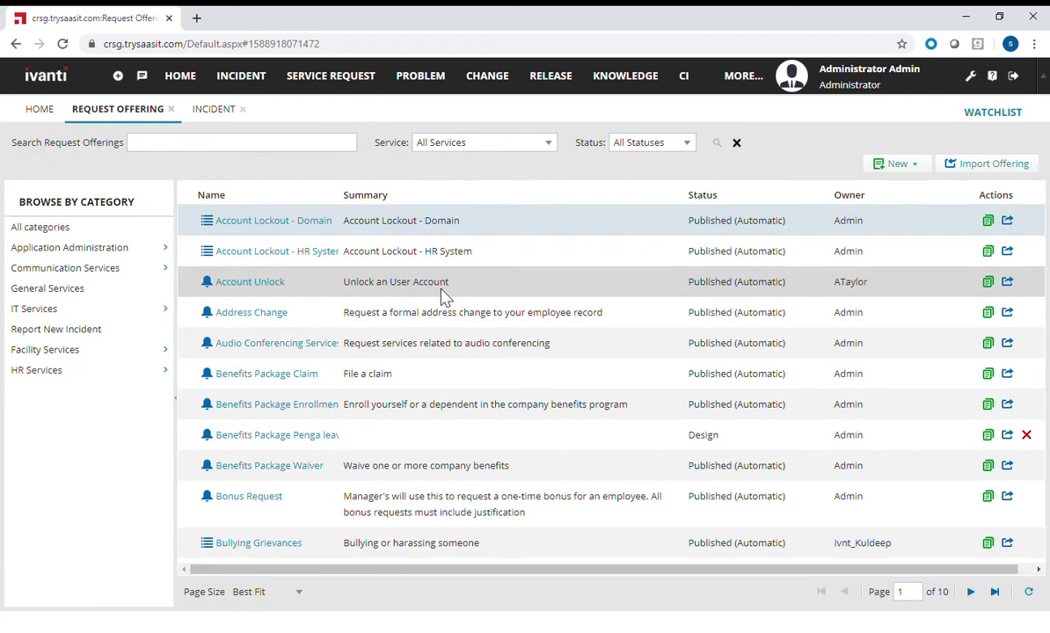
- Search request offerings for 'employee transfer' and open Employee Transfer - Location
left_click(192, 149)
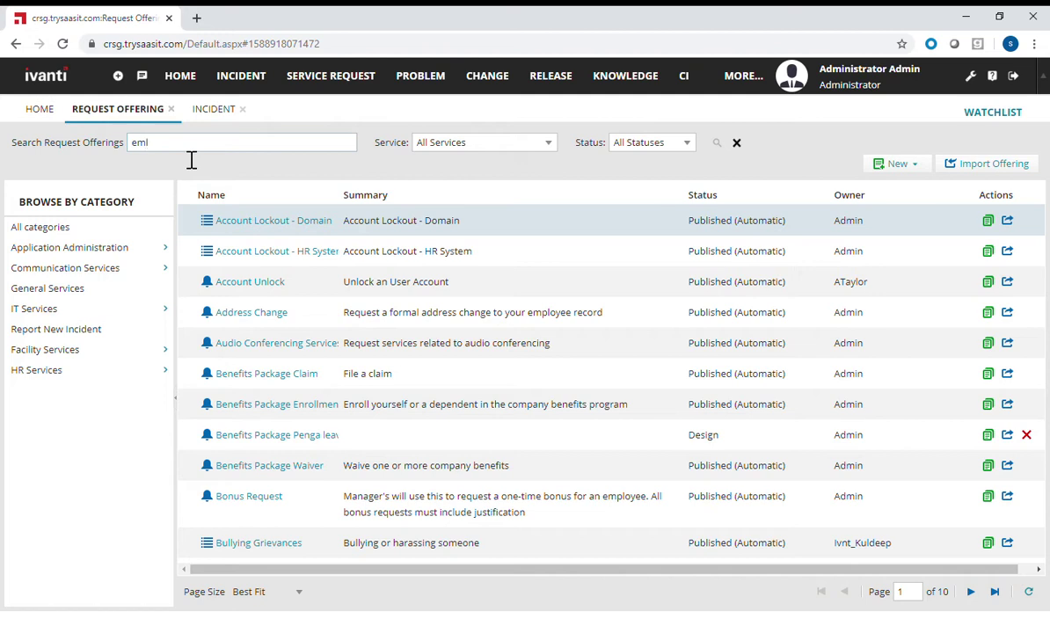
type("employee transfer")
key("Return")
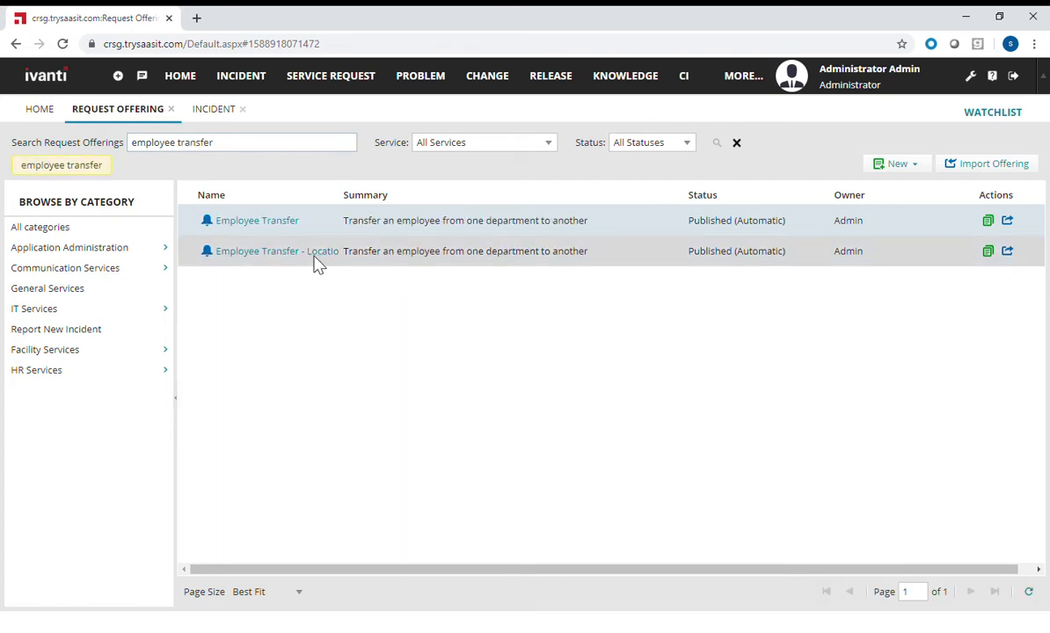
left_click(315, 255)
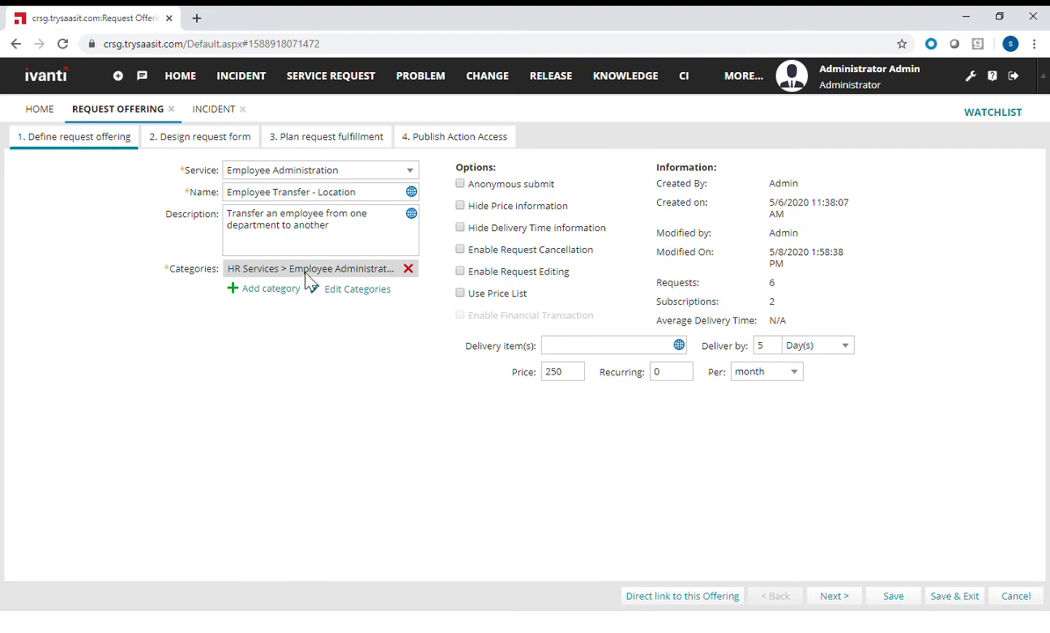
- Review the offering's 5-day delivery time and 250 price, then go to form design
double_click(773, 351)
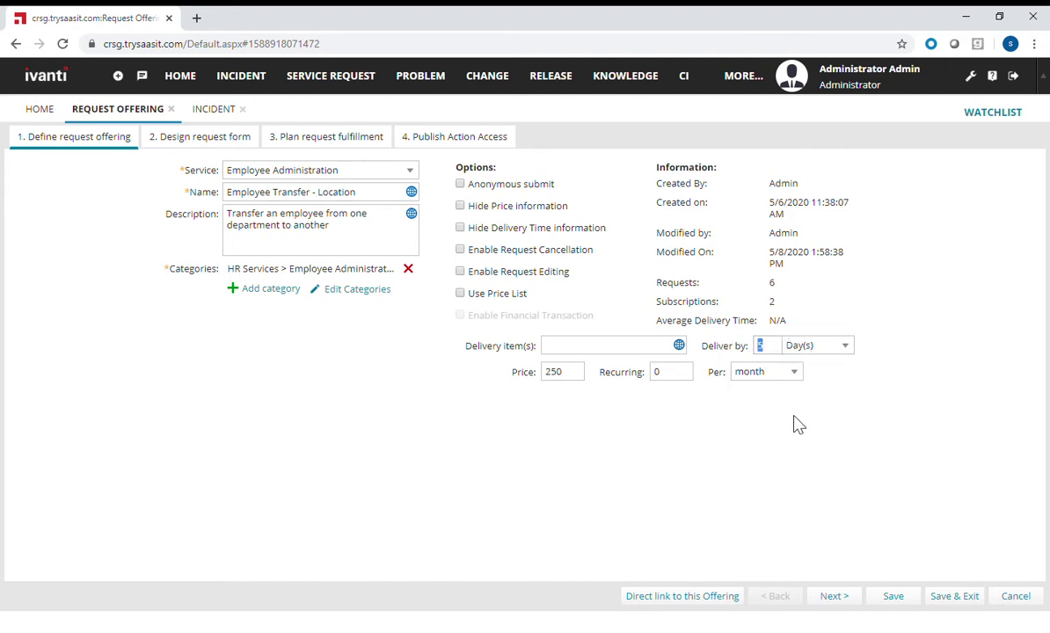
double_click(577, 381)
left_click(220, 143)
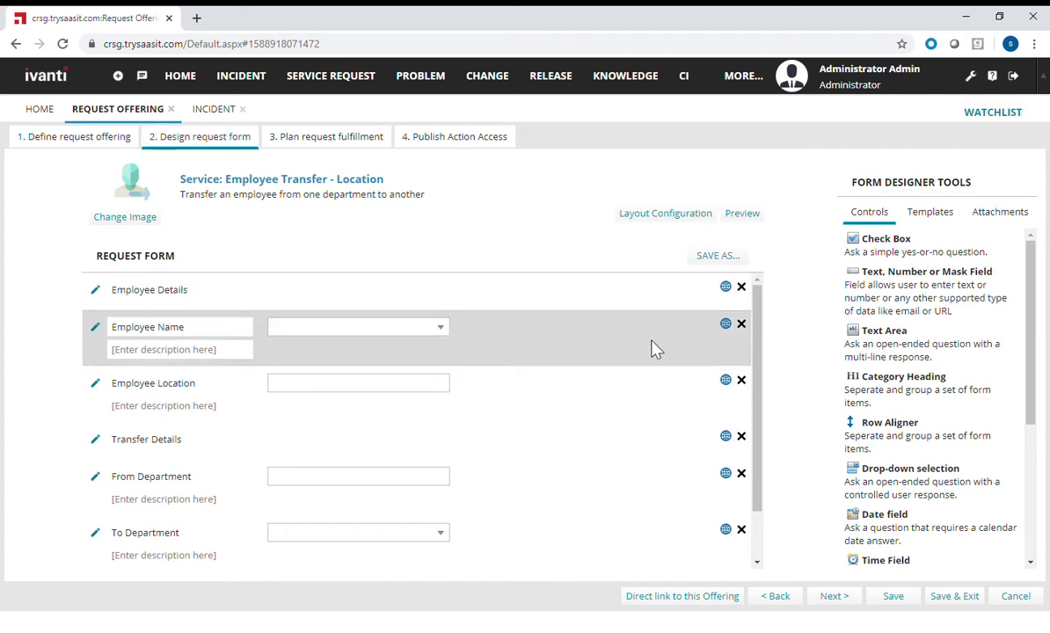
- Place a Text Area below Effective Date and relabel it 'Additional Info'
left_click_drag(764, 431, 763, 530)
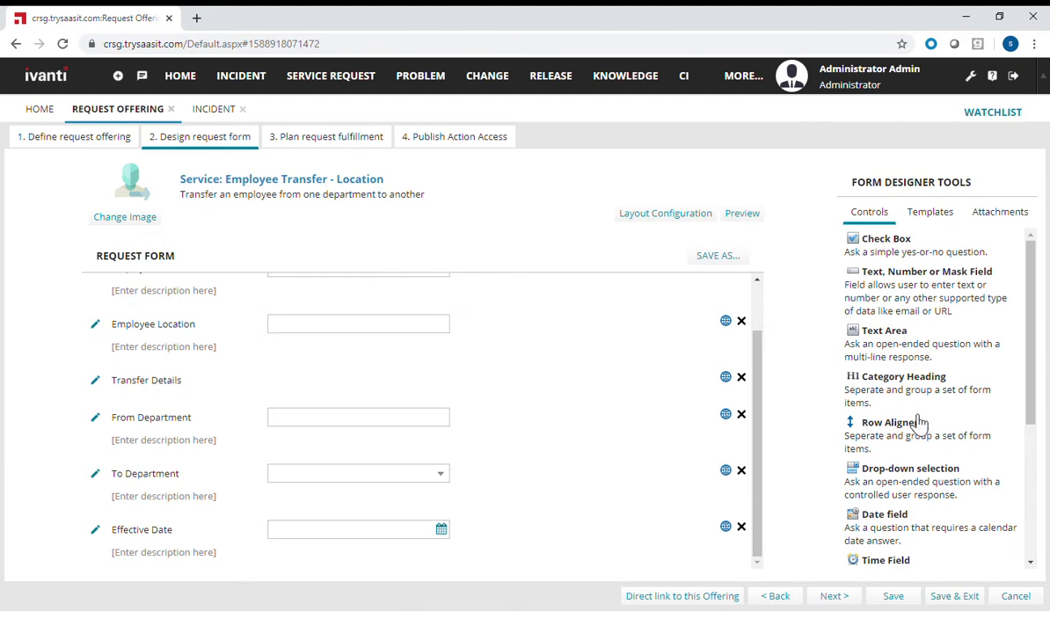
left_click_drag(899, 341, 325, 507)
triple_click(200, 506)
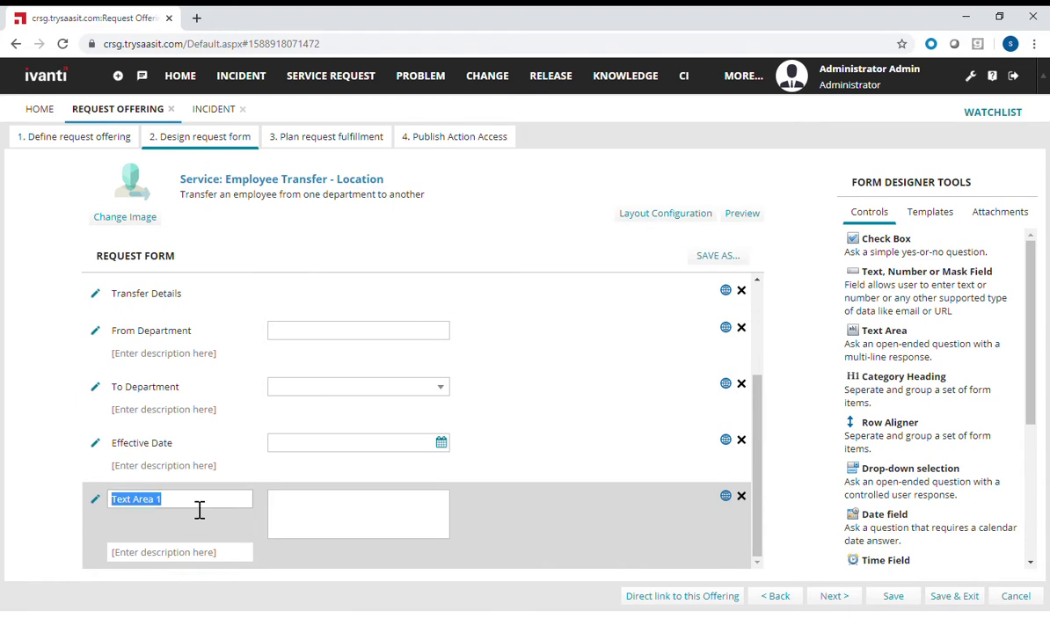
type("Add")
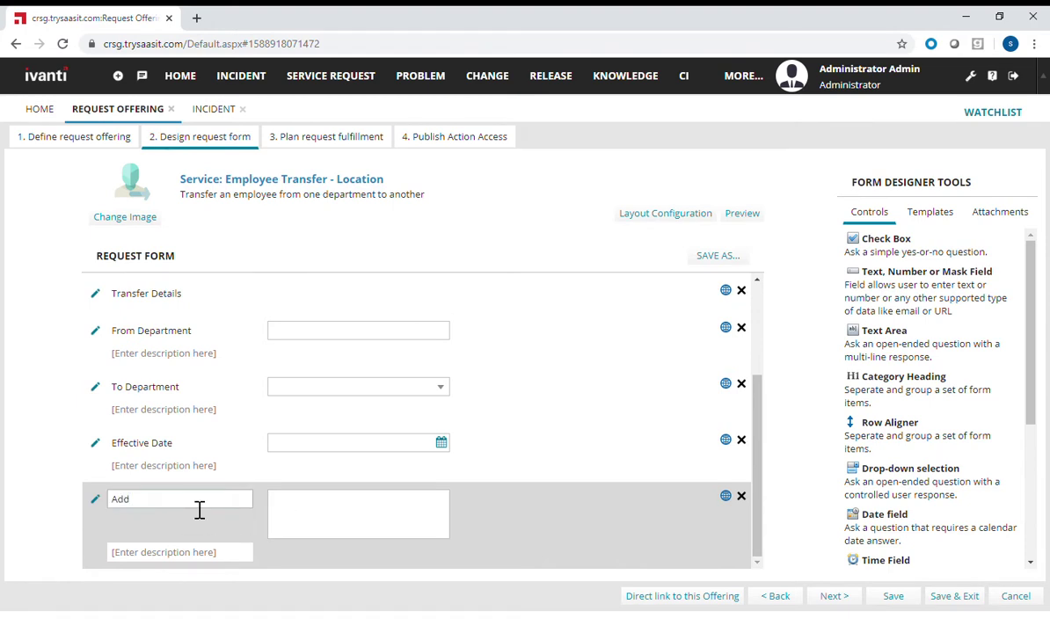
type("itional Info")
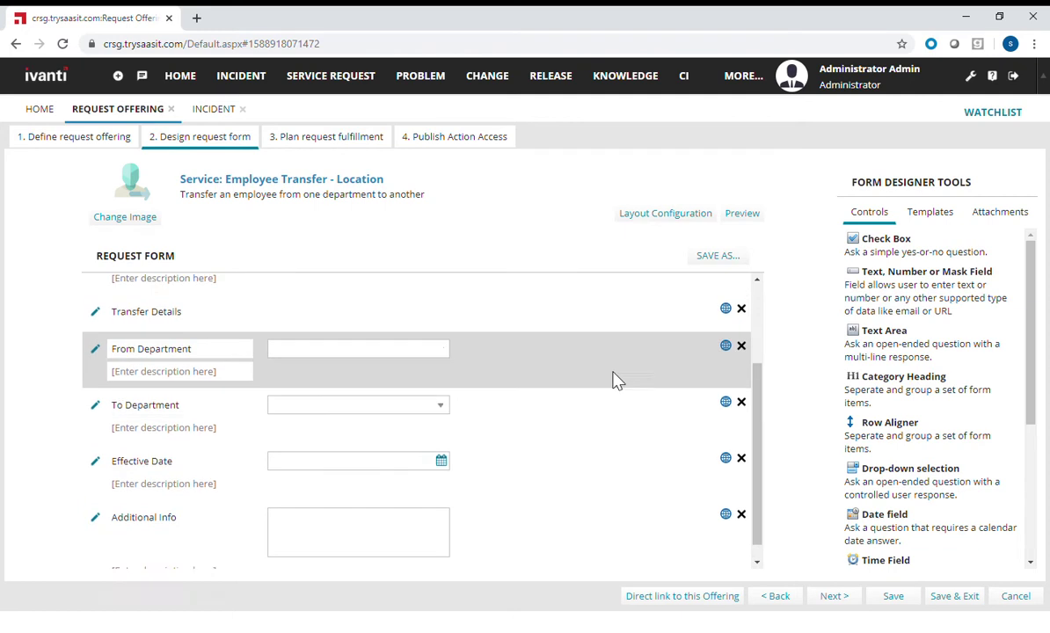
scroll(598, 351, "up", 3)
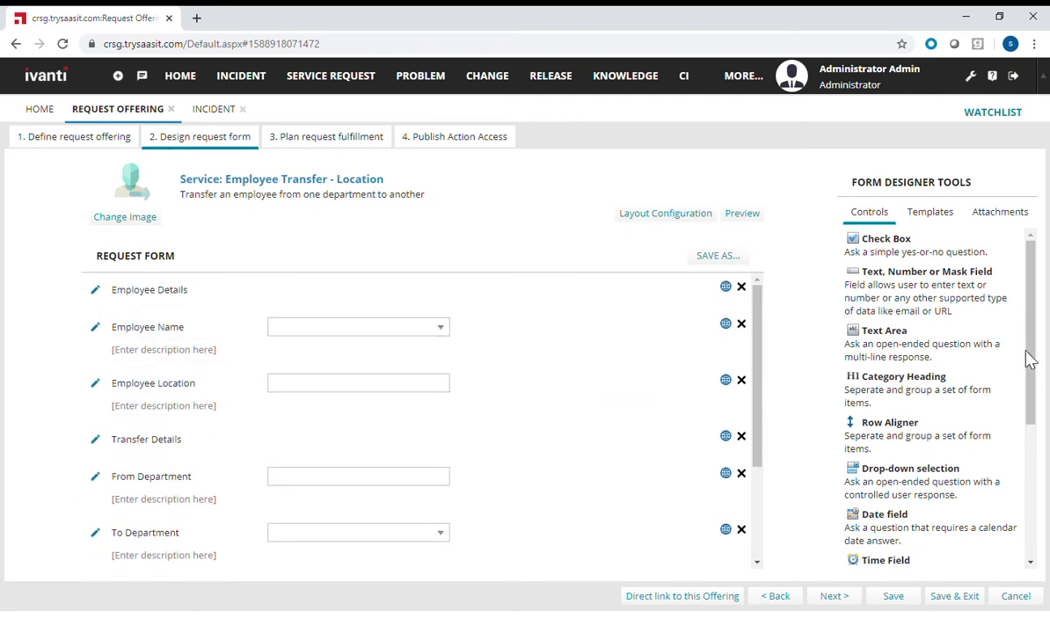
left_click(312, 148)
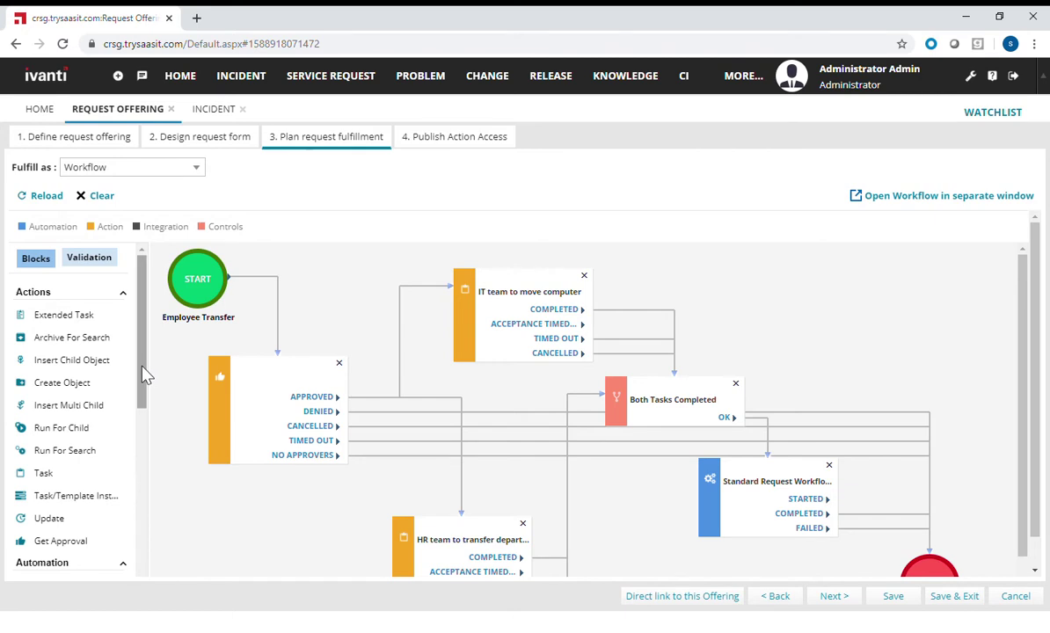
- Drag a Notification block from the Automation palette onto the workflow canvas
left_click_drag(145, 375, 154, 473)
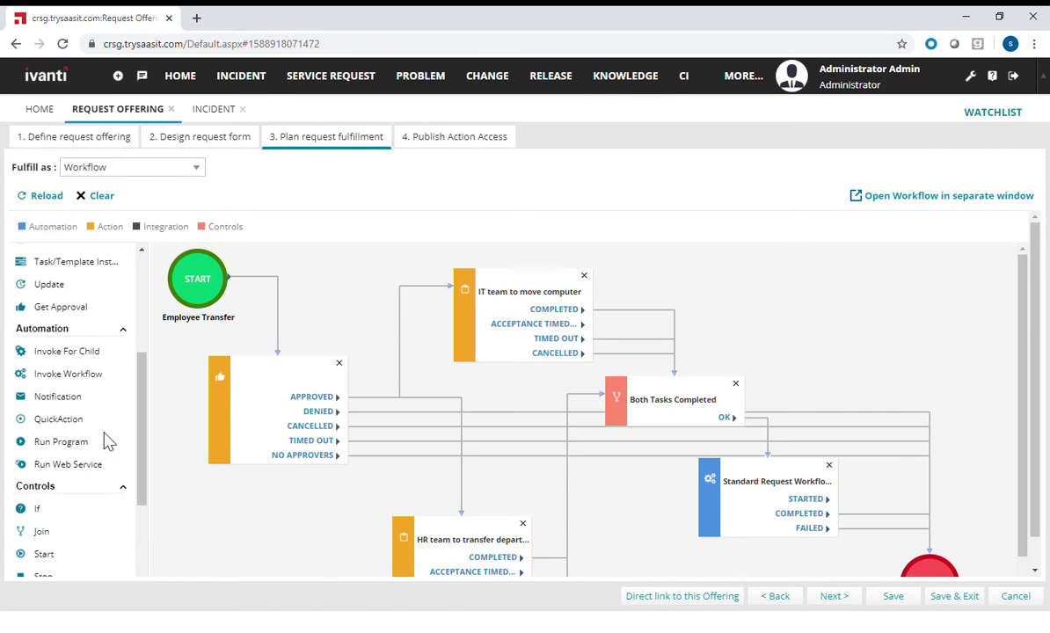
left_click_drag(67, 397, 809, 290)
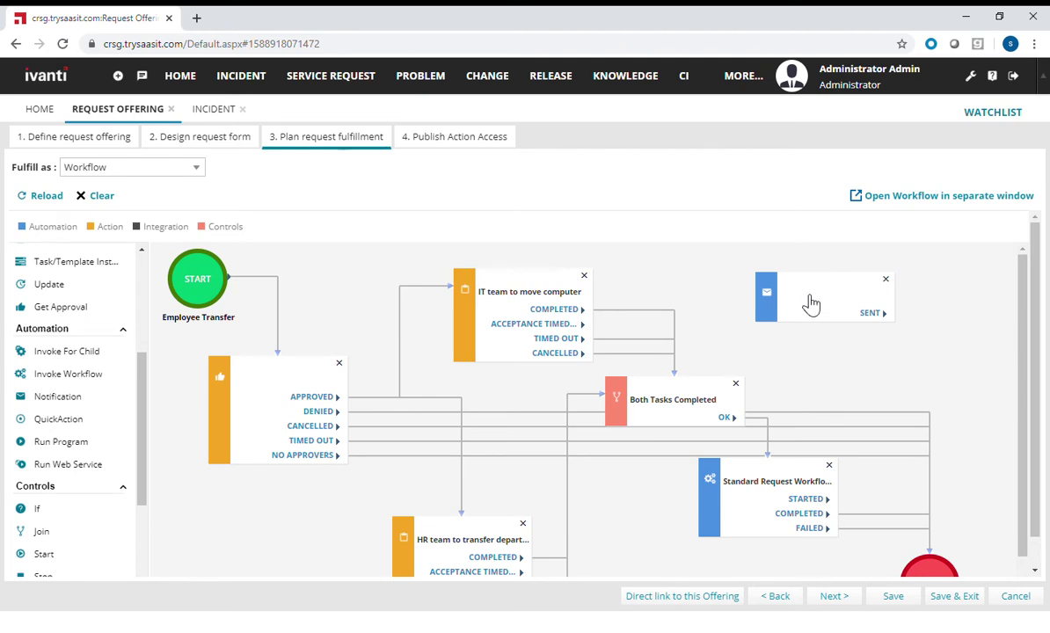
- Title the notification 'Notify HR' and enter a sender From address
double_click(810, 303)
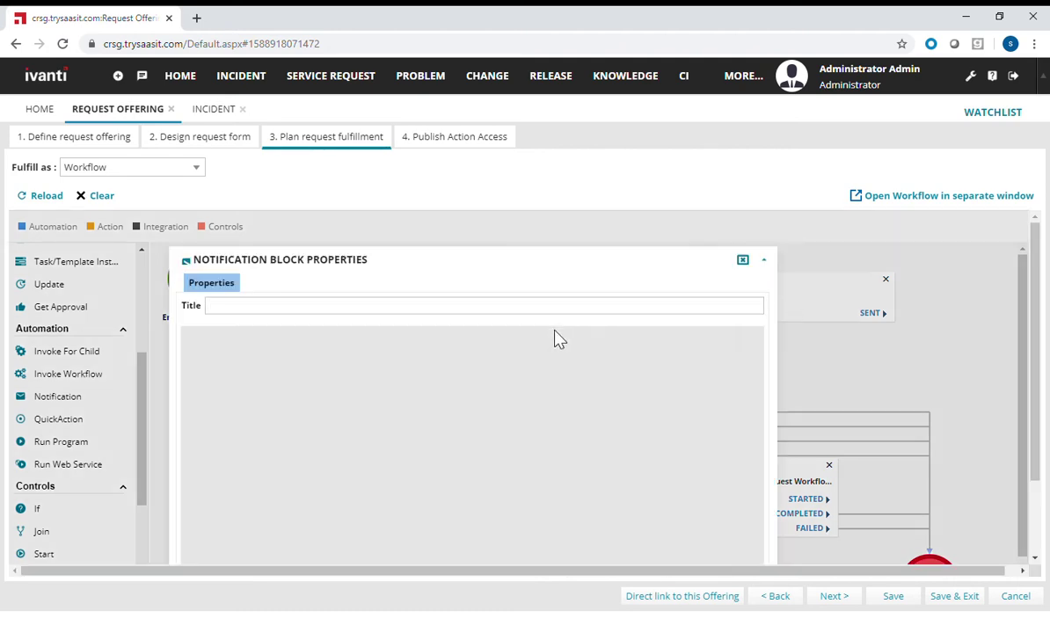
type("Not")
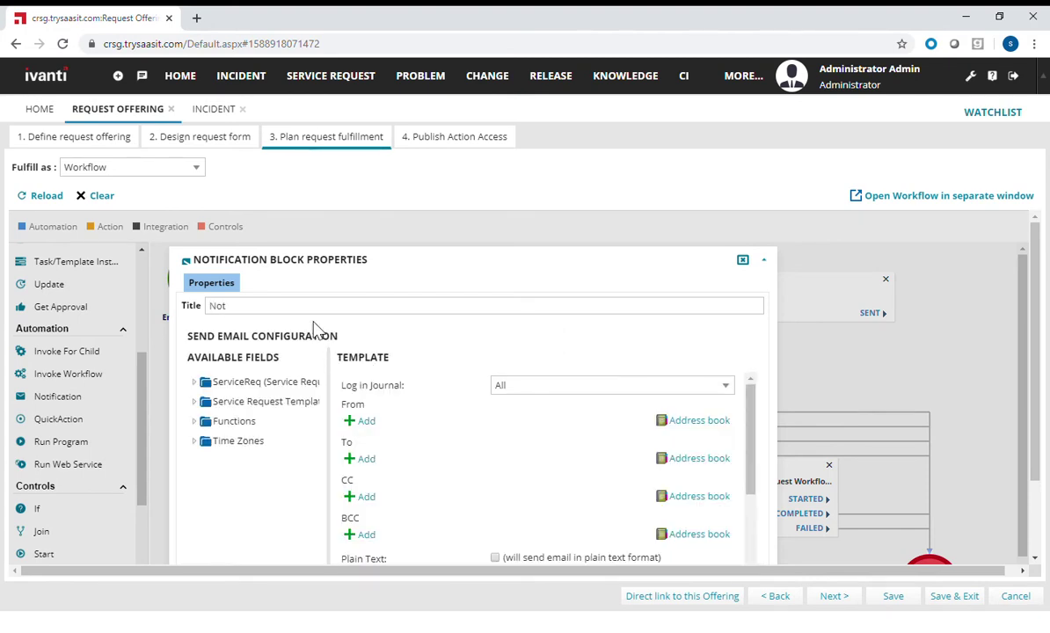
type("if")
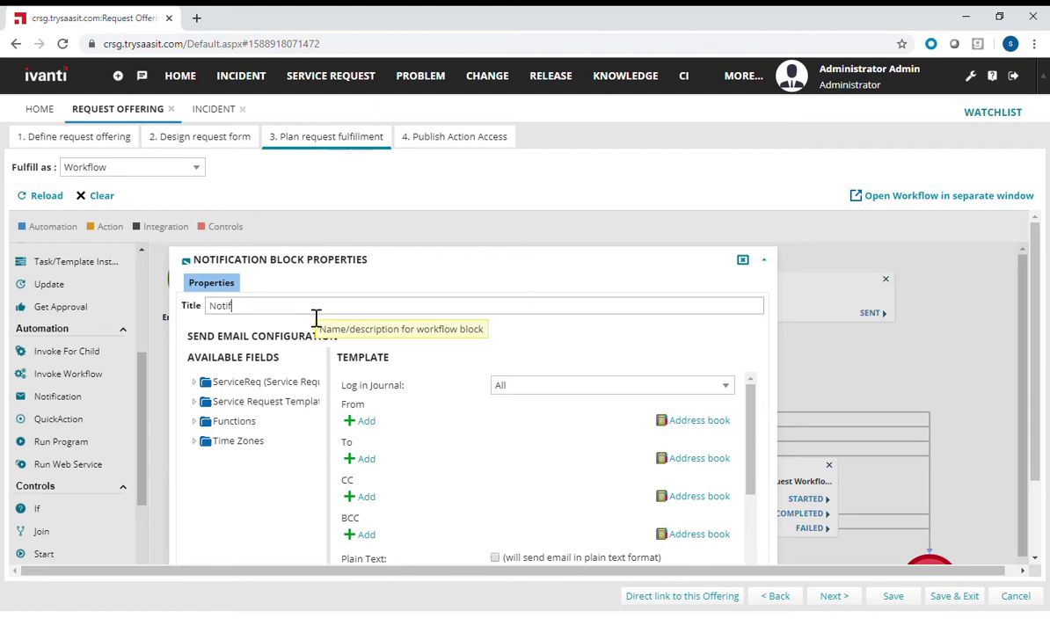
type("y HR")
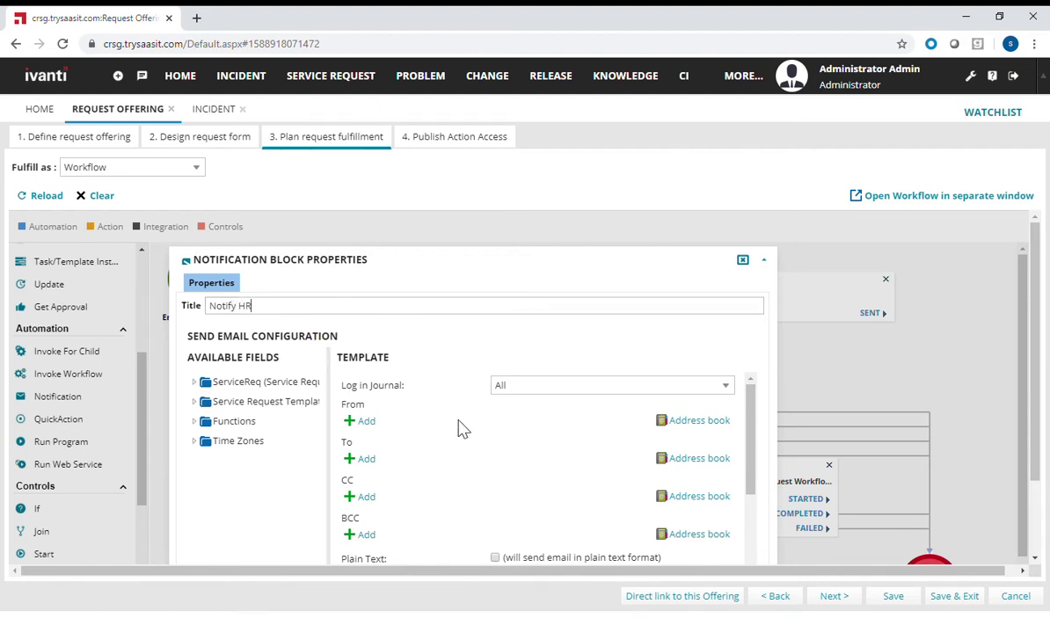
scroll(471, 413, "down", 2)
scroll(420, 424, "up", 2)
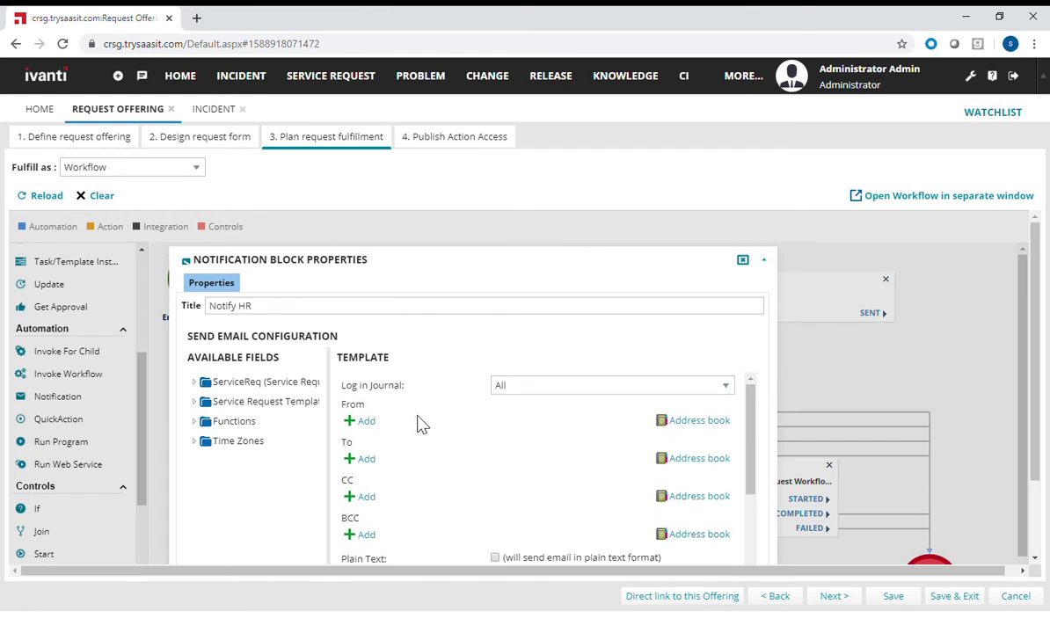
left_click(364, 421)
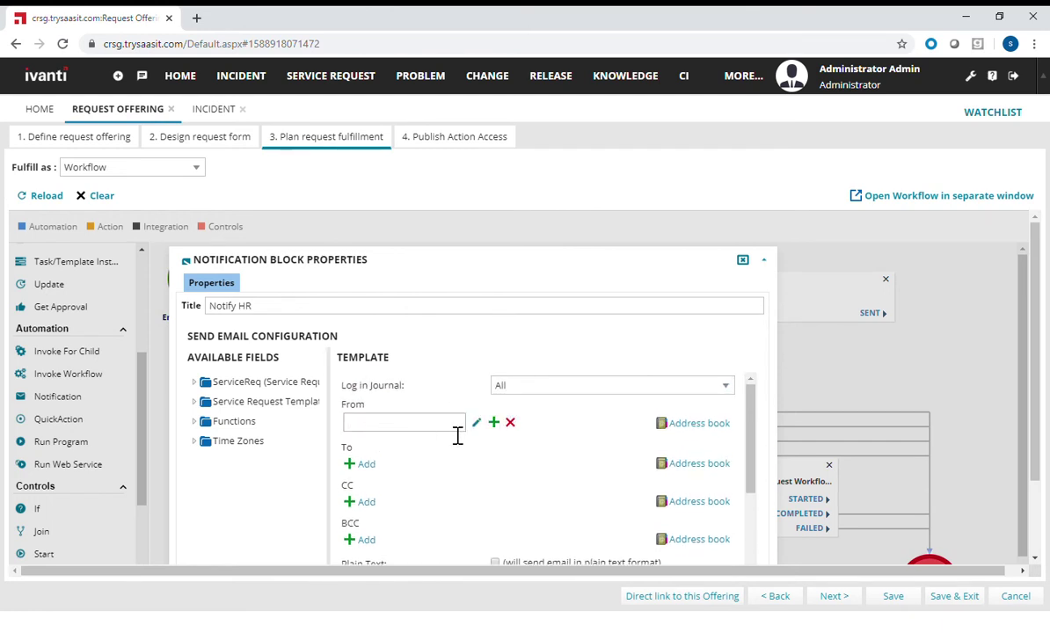
- Set the To recipient to the HR Manager Group from the Contact Groups address book
left_click(692, 466)
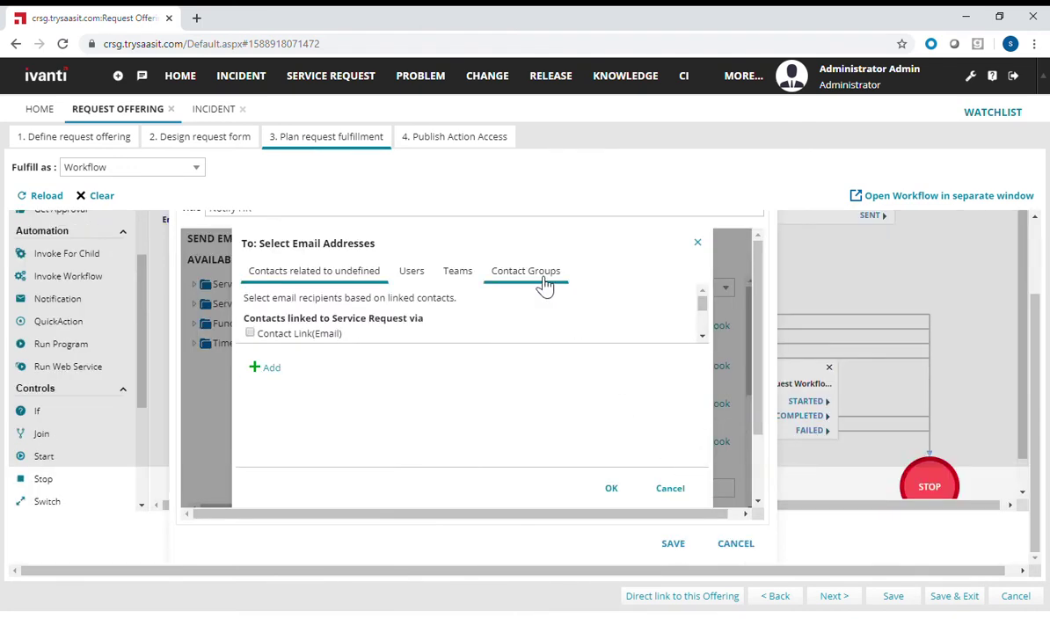
left_click(544, 283)
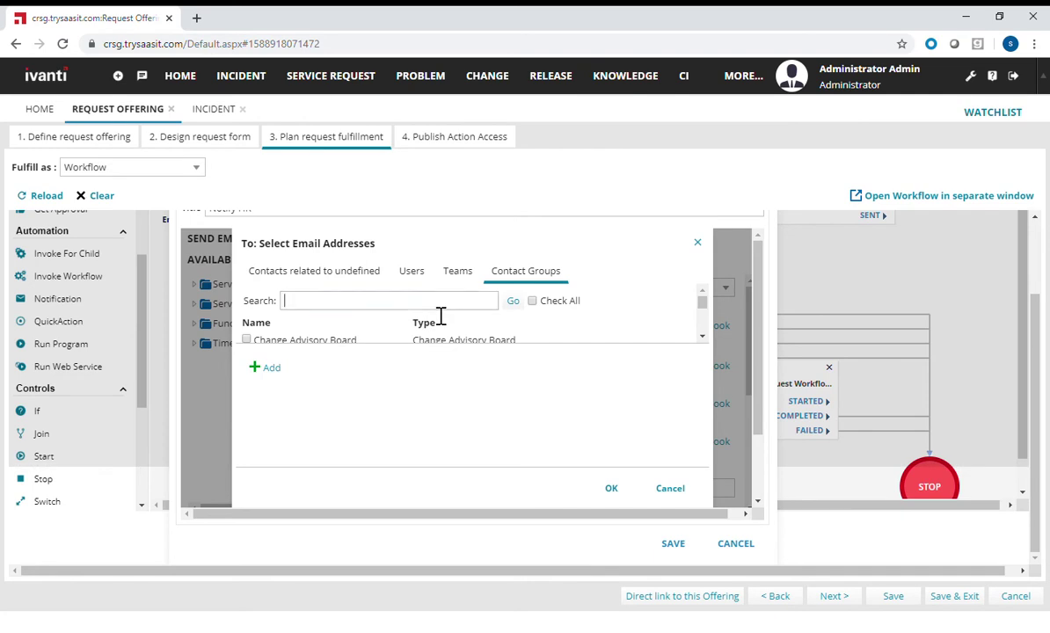
type("HR")
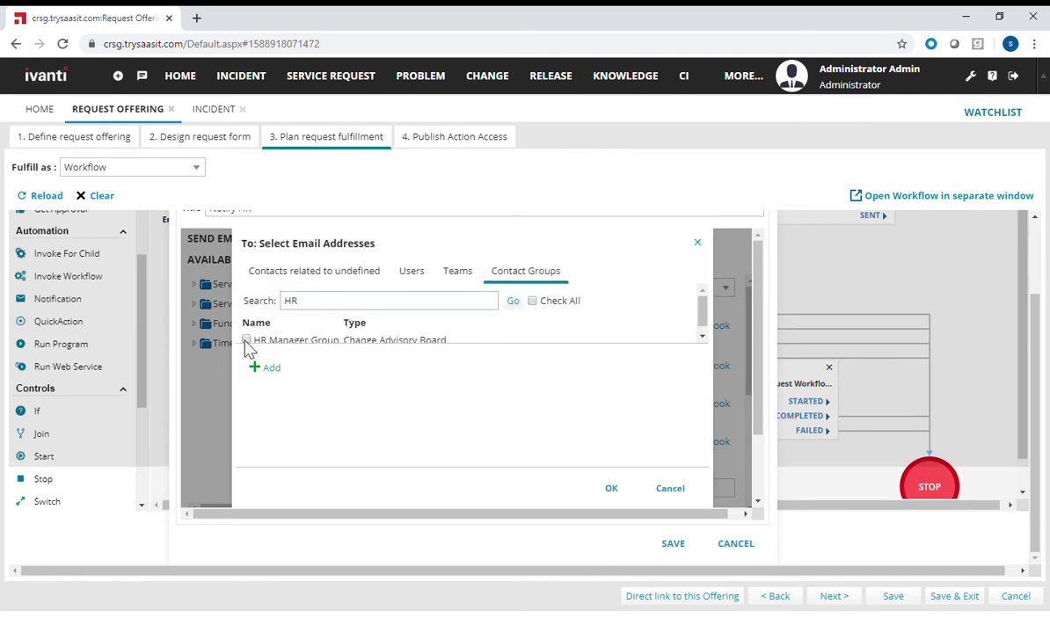
left_click(247, 339)
scroll(468, 402, "down", 2)
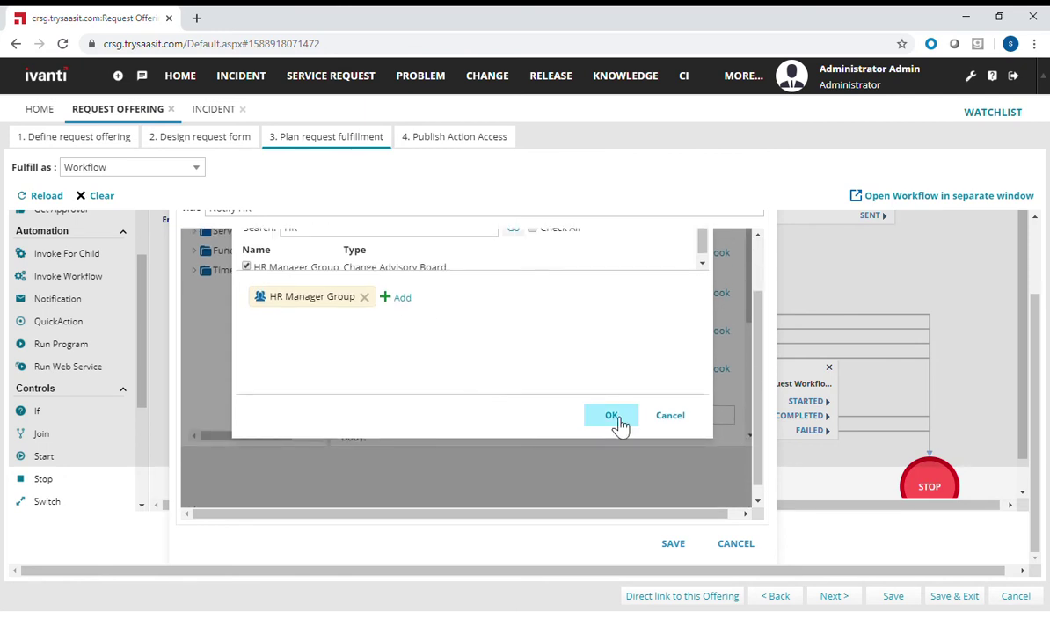
left_click(618, 423)
scroll(572, 426, "down", 3)
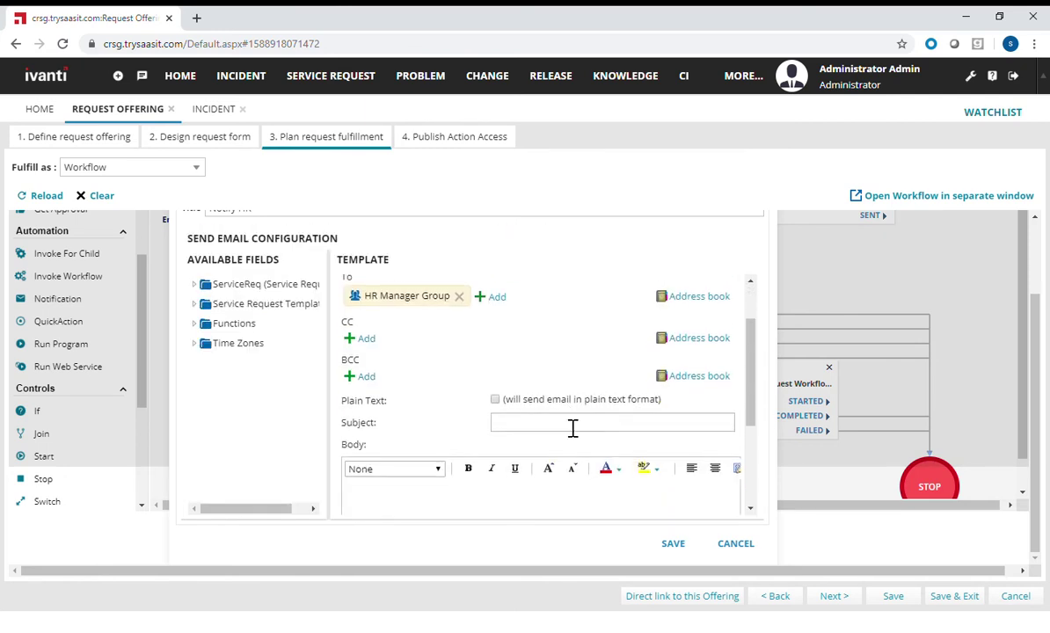
- Enter the subject 'Task Completed notifications' and begin the body text with 'is'
left_click(531, 356)
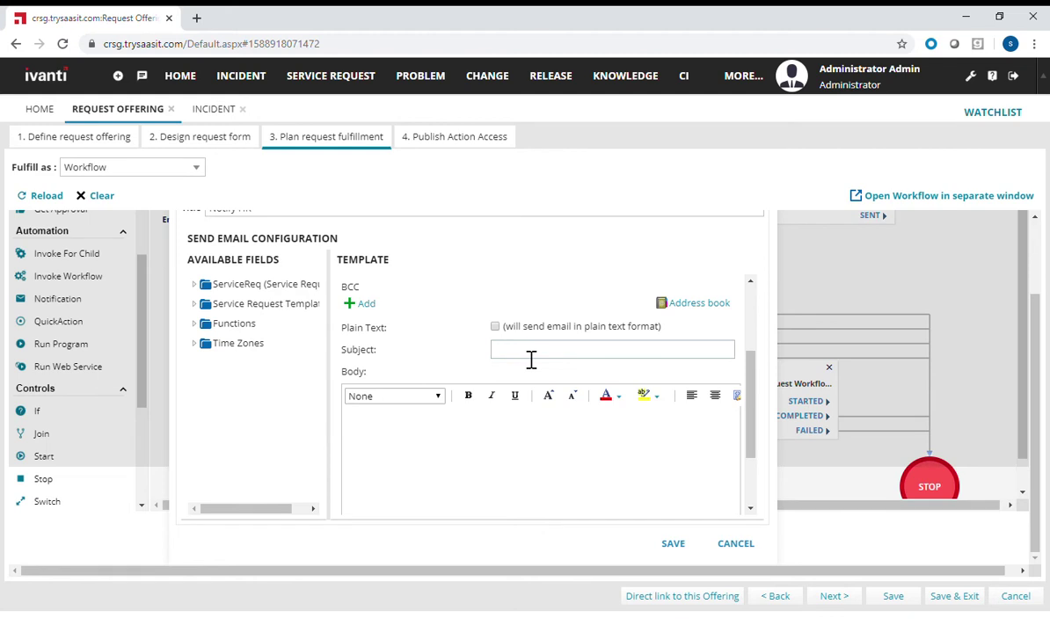
type("Task Completed notifications")
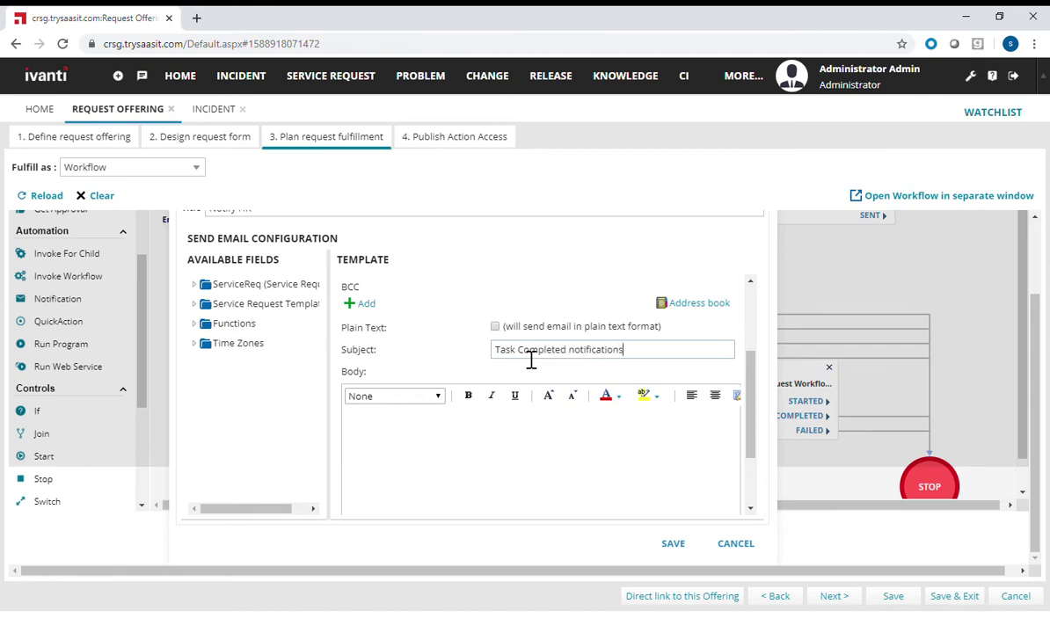
left_click(480, 456)
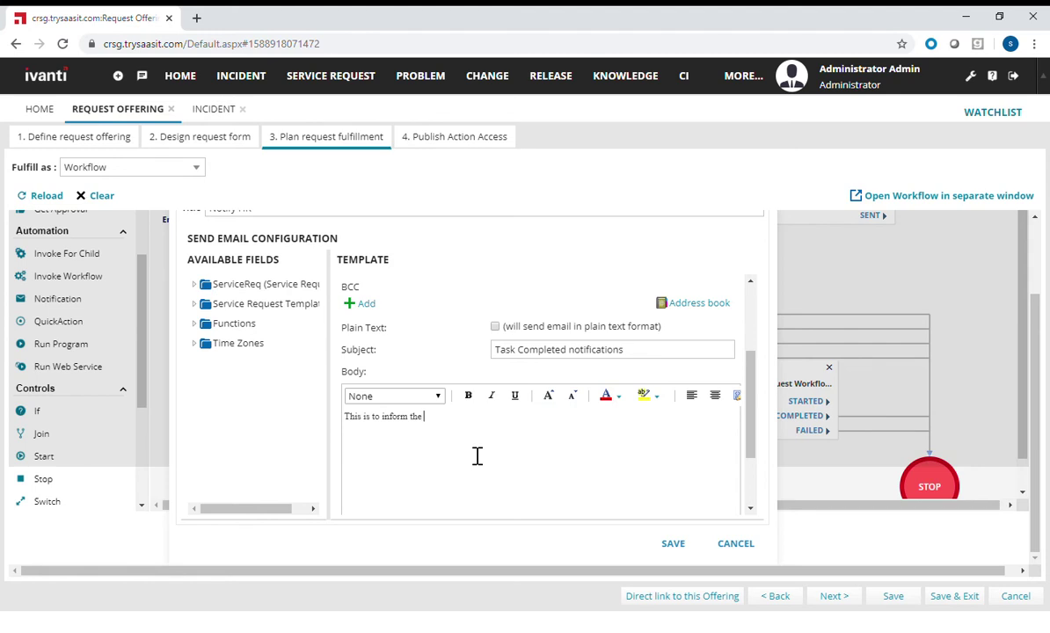
type("is done.")
- Insert the service request's Owner field into the email body and save the configuration
left_click(202, 289)
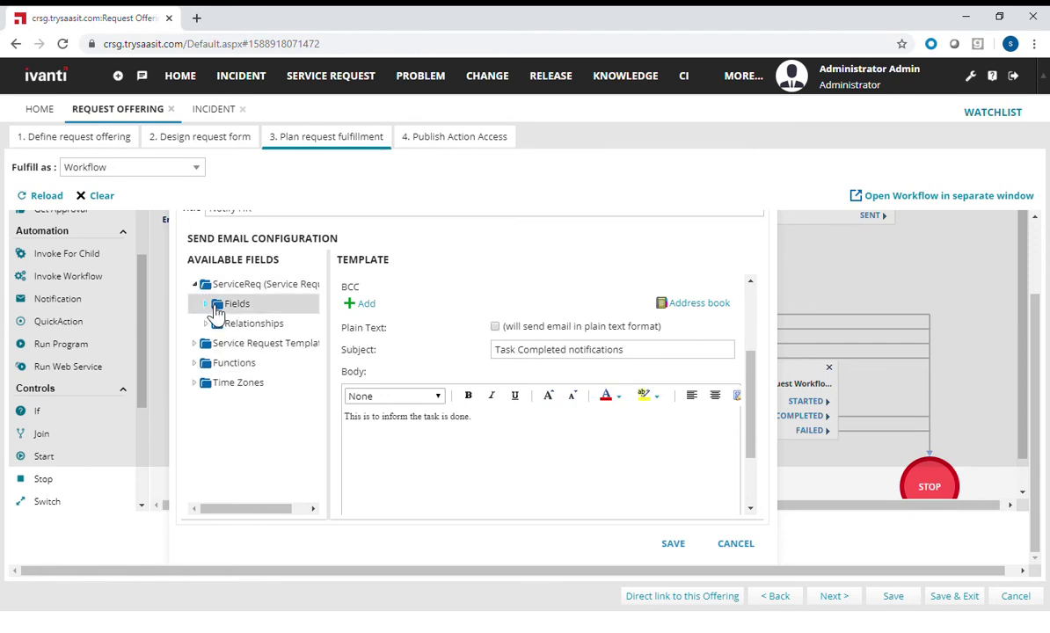
left_click(215, 305)
scroll(278, 364, "down", 1)
scroll(280, 365, "down", 10)
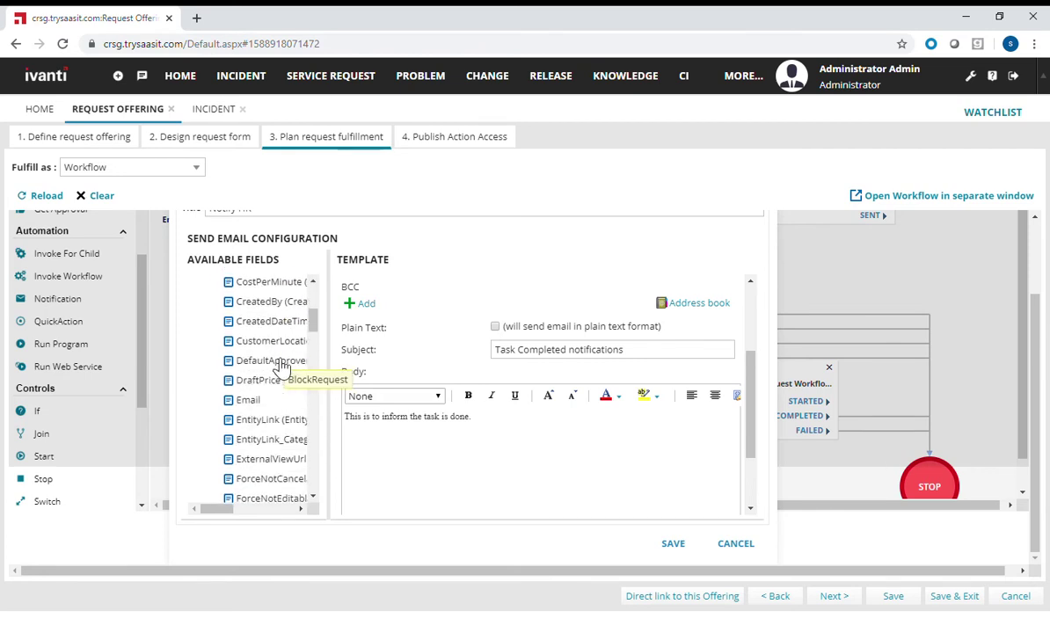
scroll(291, 409, "down", 10)
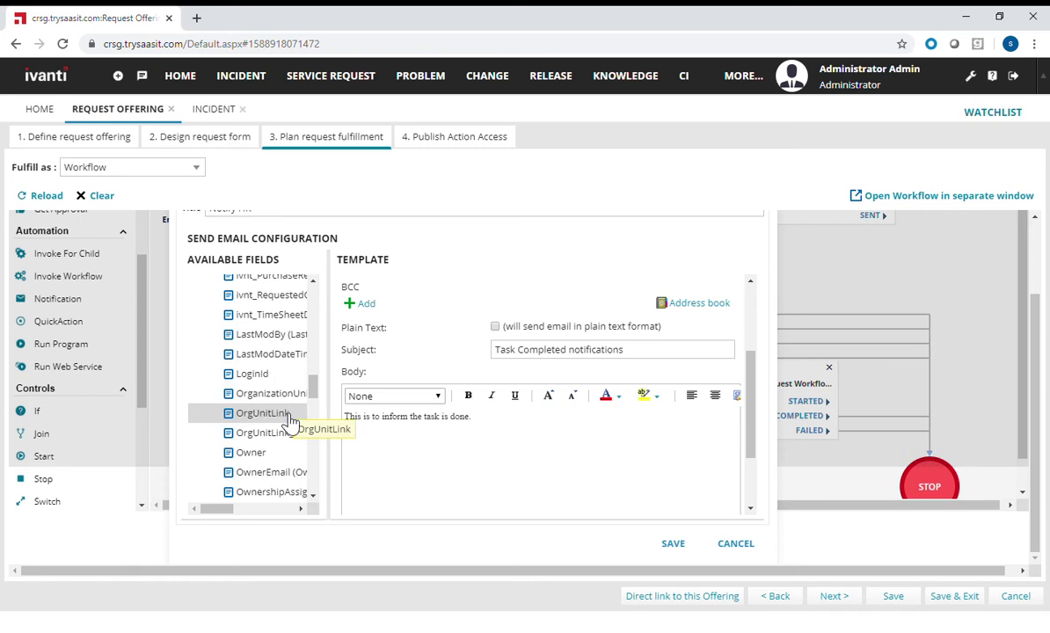
left_click_drag(265, 454, 500, 428)
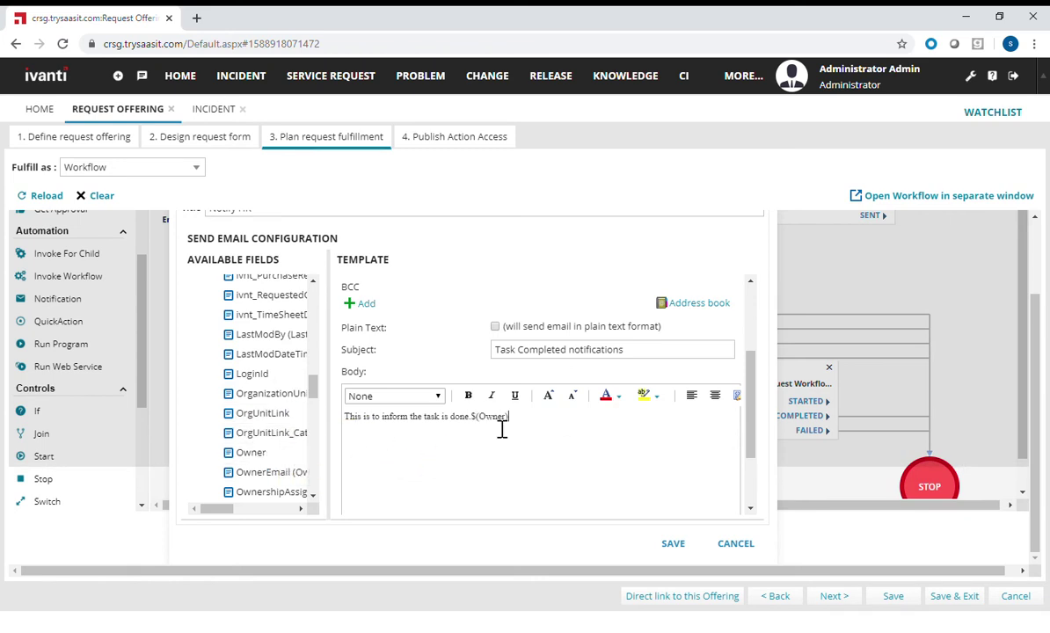
left_click_drag(315, 395, 310, 303)
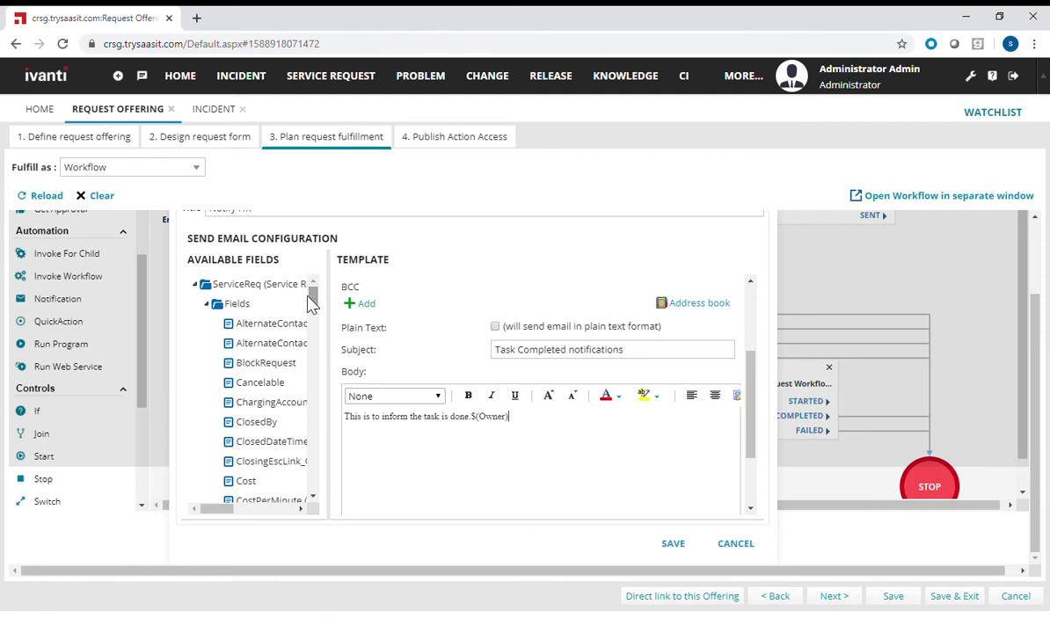
left_click(206, 304)
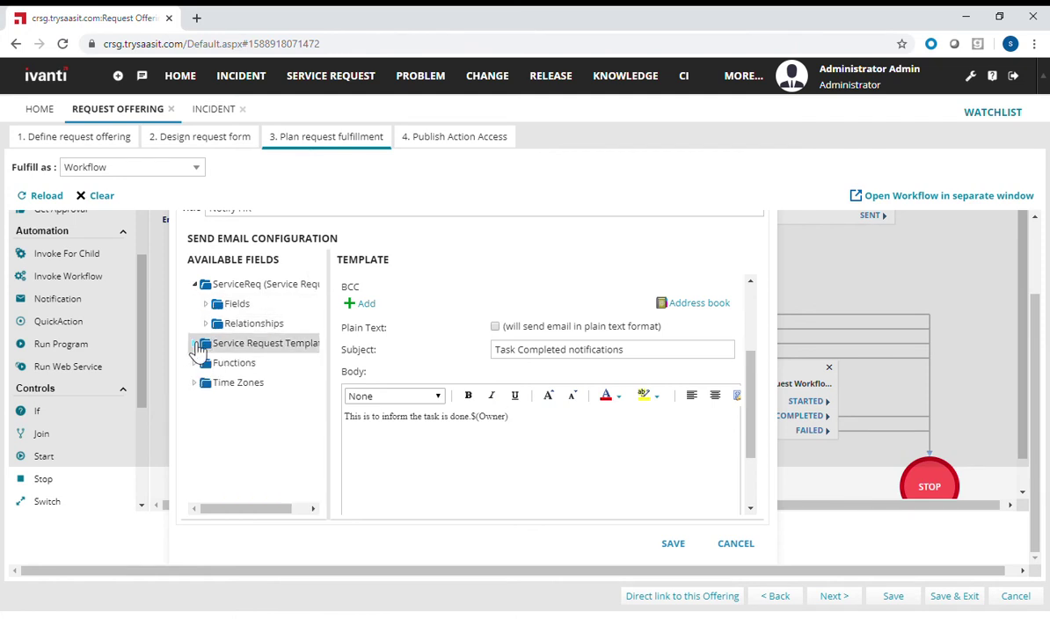
left_click(199, 362)
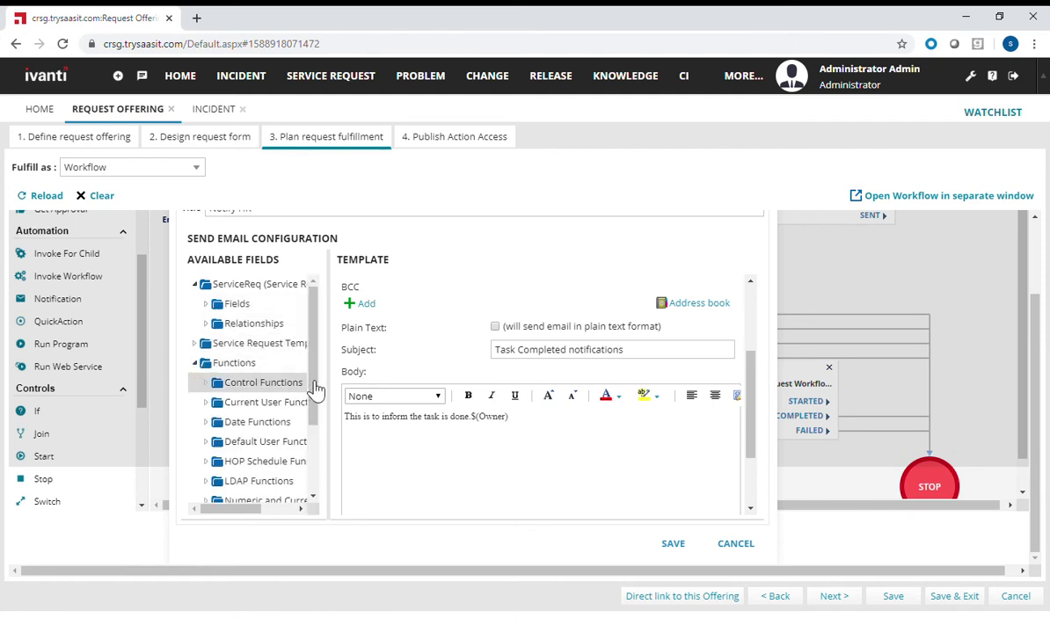
left_click_drag(317, 398, 317, 452)
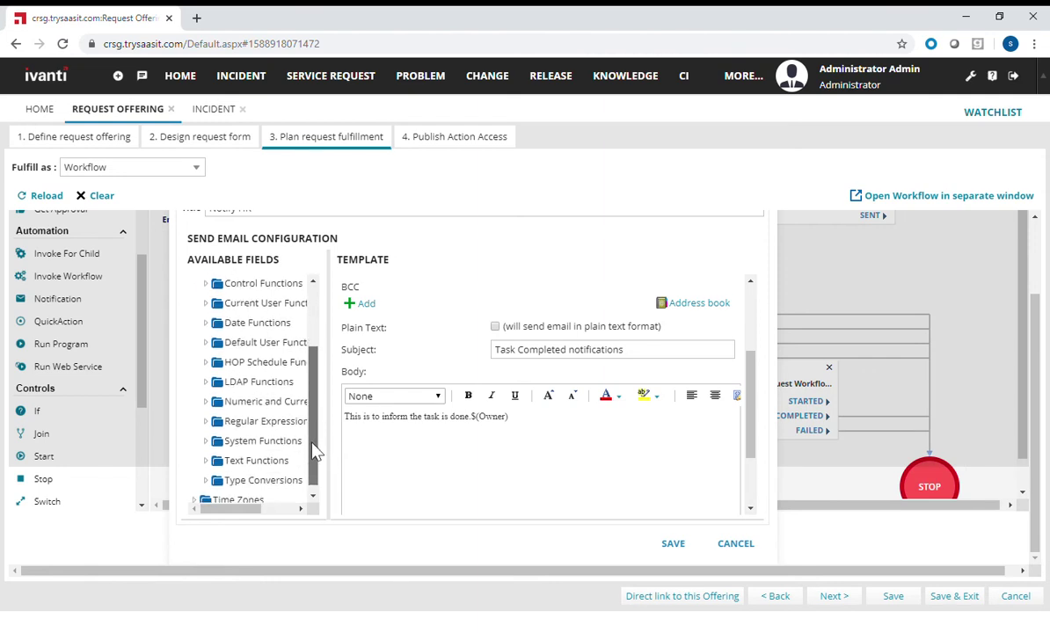
scroll(286, 362, "up", 2)
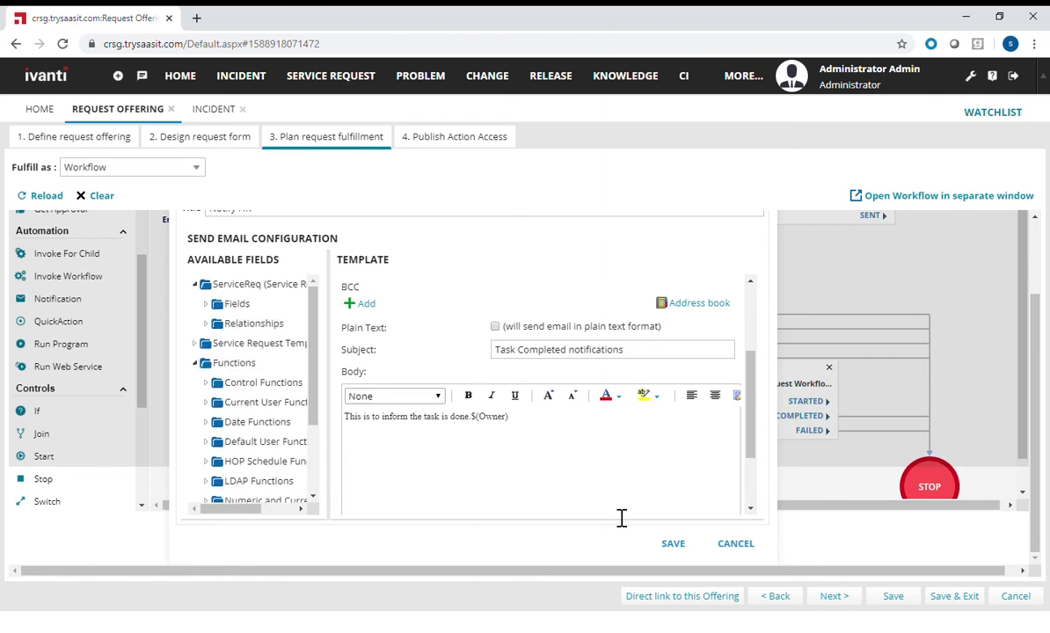
left_click(673, 544)
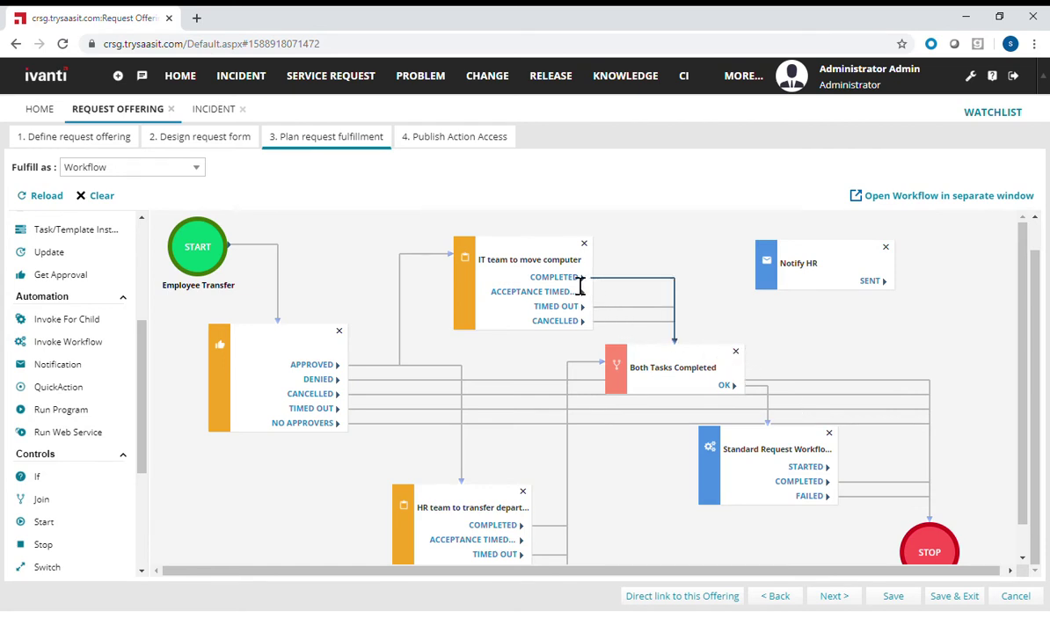
- Connect 'IT team to move computer' COMPLETED to Notify HR, wire its SENT port, and go to Publish Action Access
left_click_drag(595, 290, 830, 257)
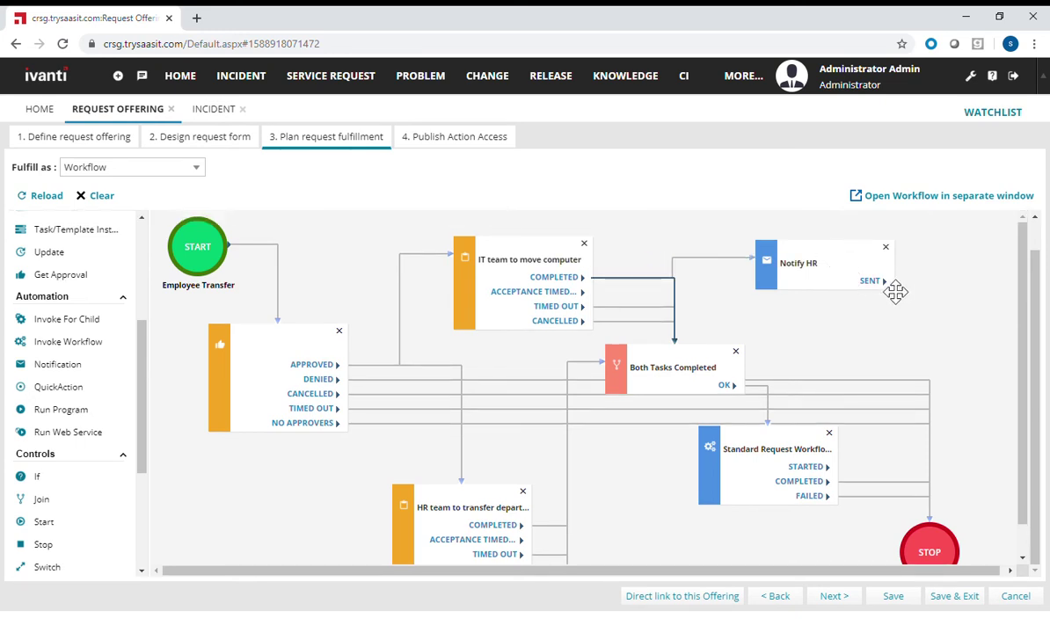
left_click_drag(892, 286, 934, 544)
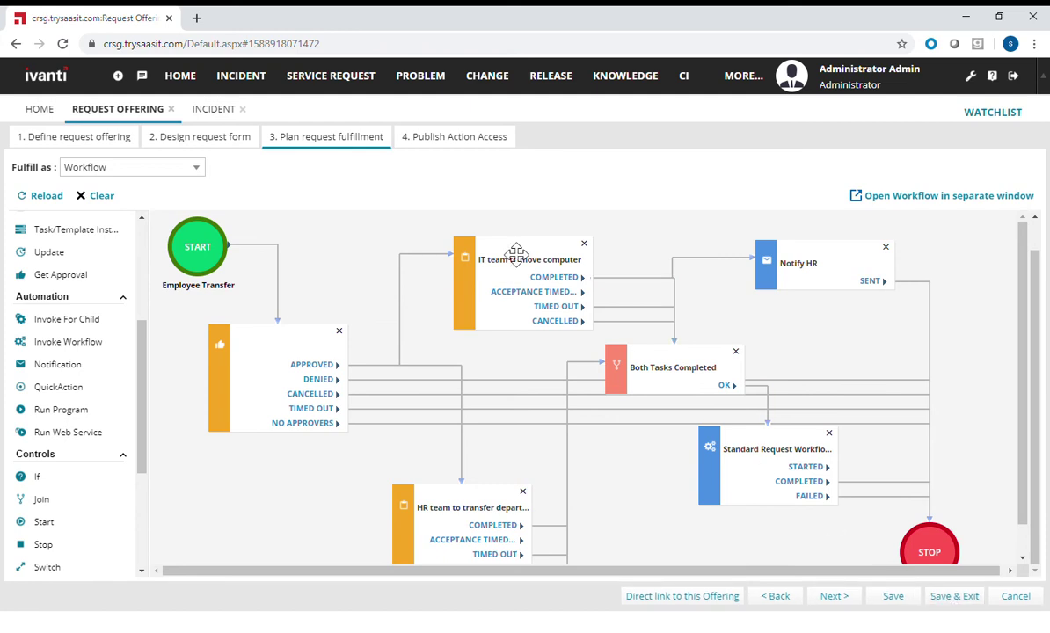
left_click(456, 145)
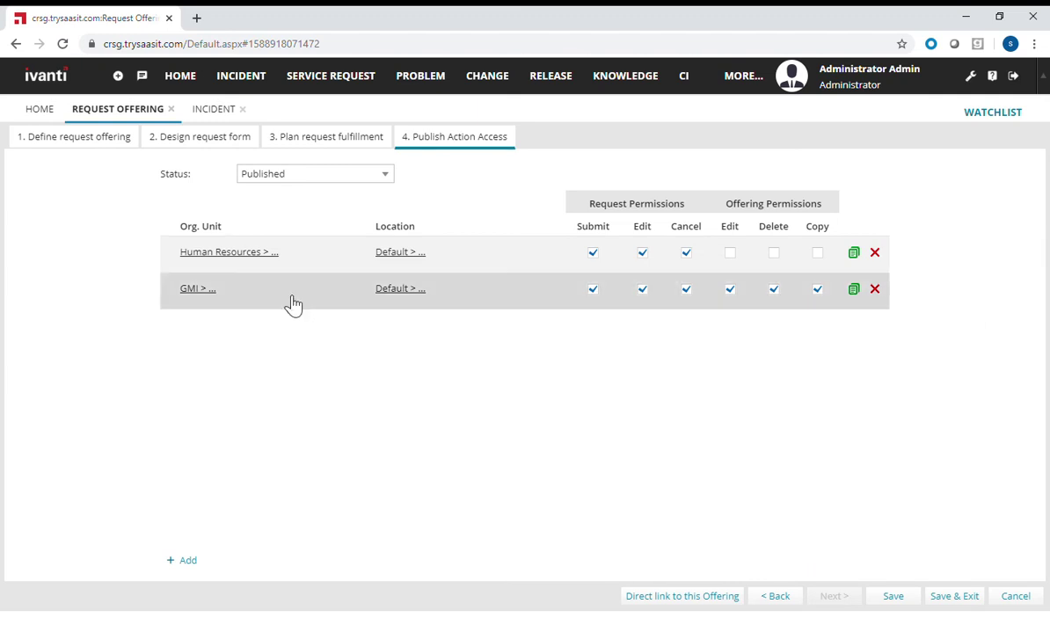
- Review the Human Resources org unit selections and close the picker without changes
left_click(255, 257)
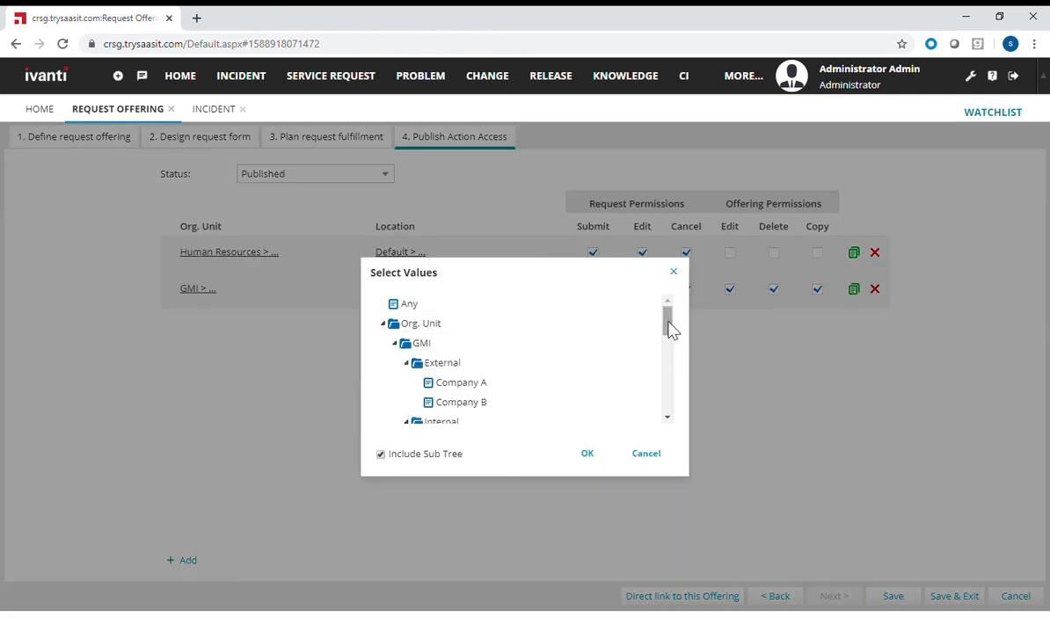
scroll(668, 328, "down", 1)
left_click_drag(668, 332, 677, 370)
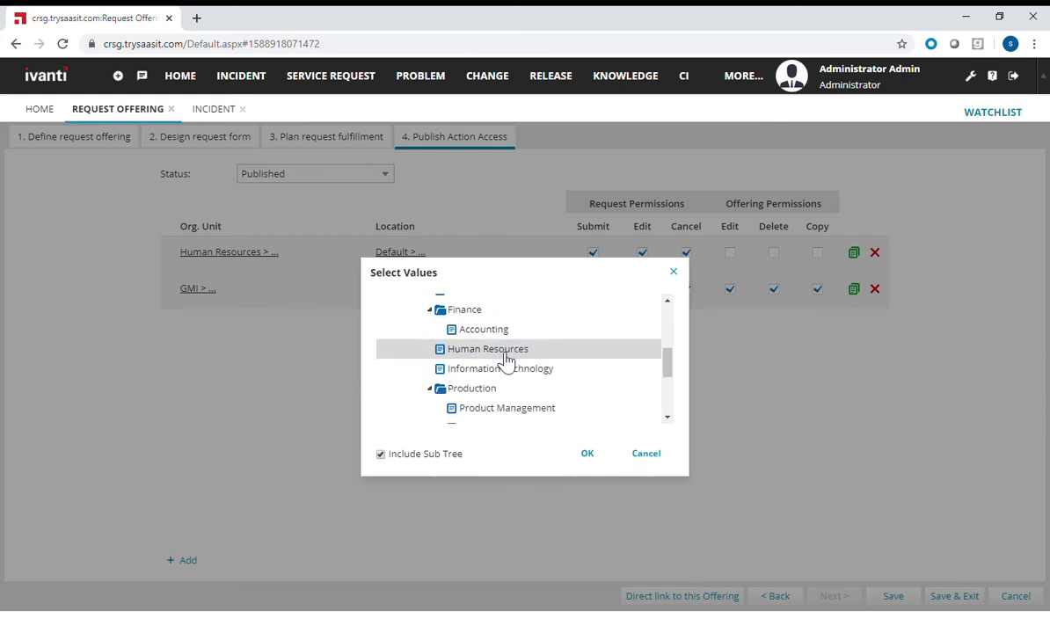
left_click(645, 454)
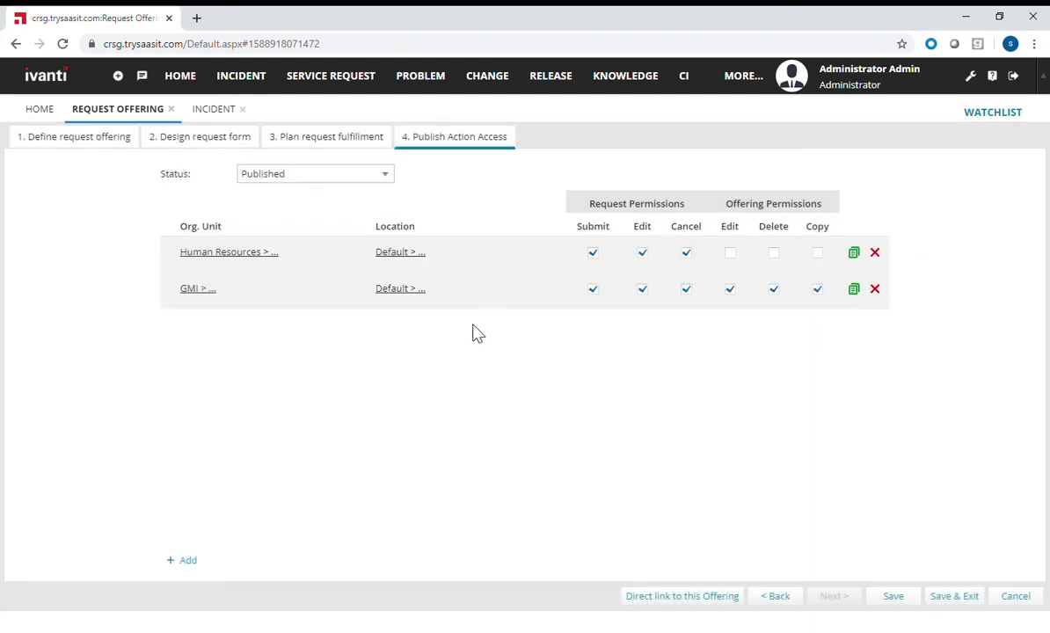
- Keep the offering status Published and Save & Exit
left_click(392, 180)
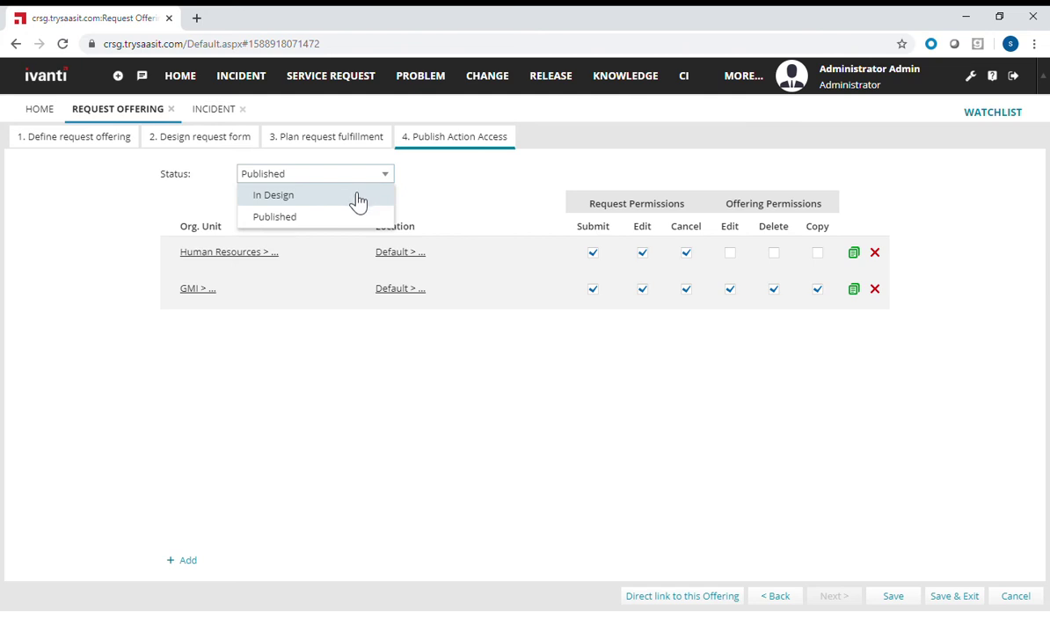
left_click(339, 220)
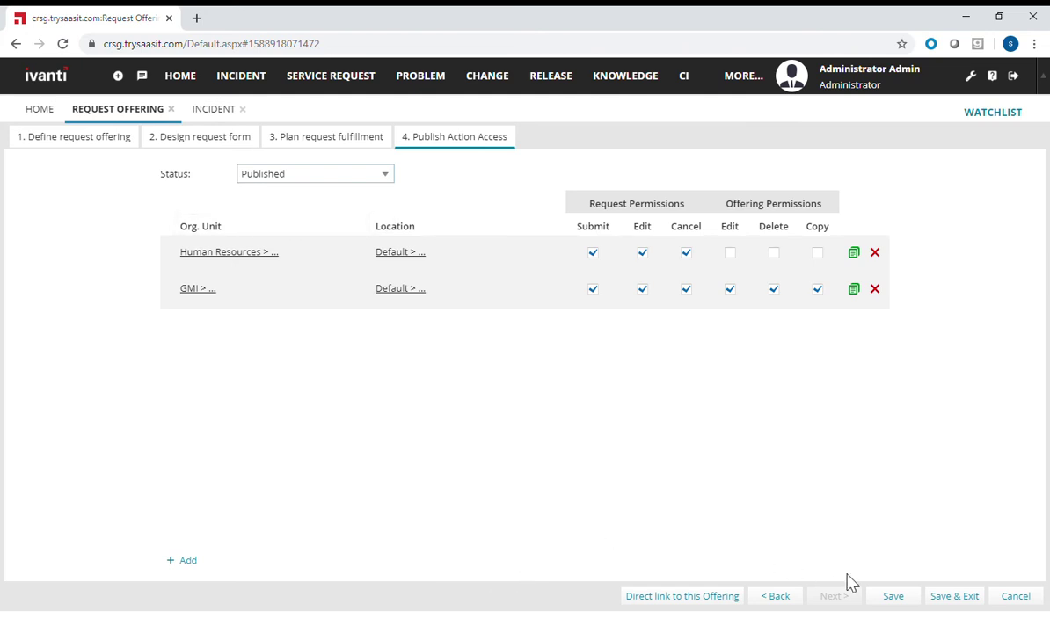
left_click(964, 604)
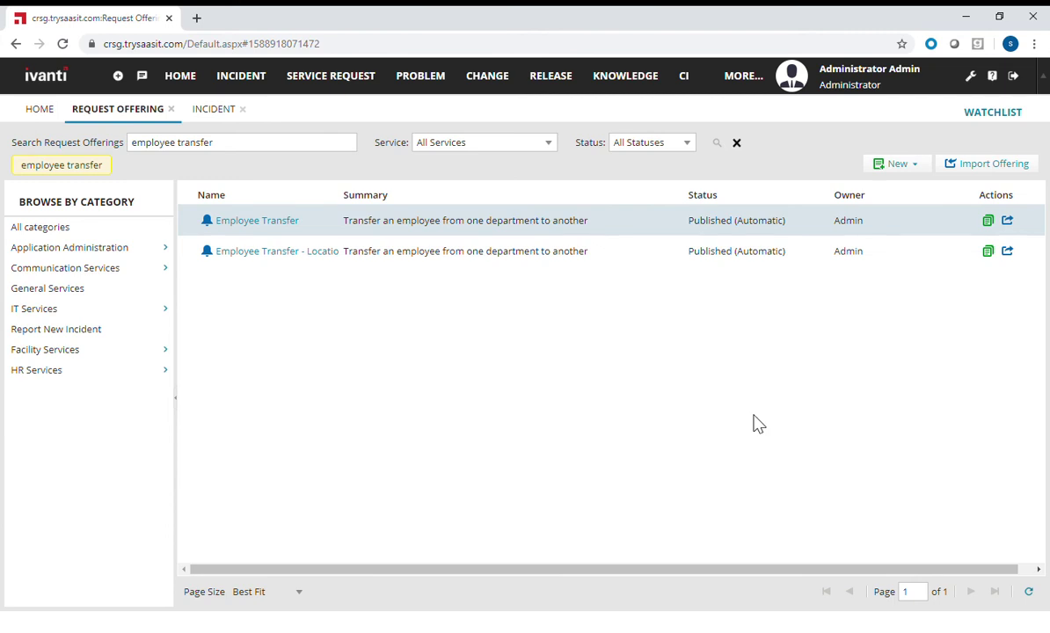
- Change the role from Administrator to Self Service User and open the Service Catalog
left_click(852, 87)
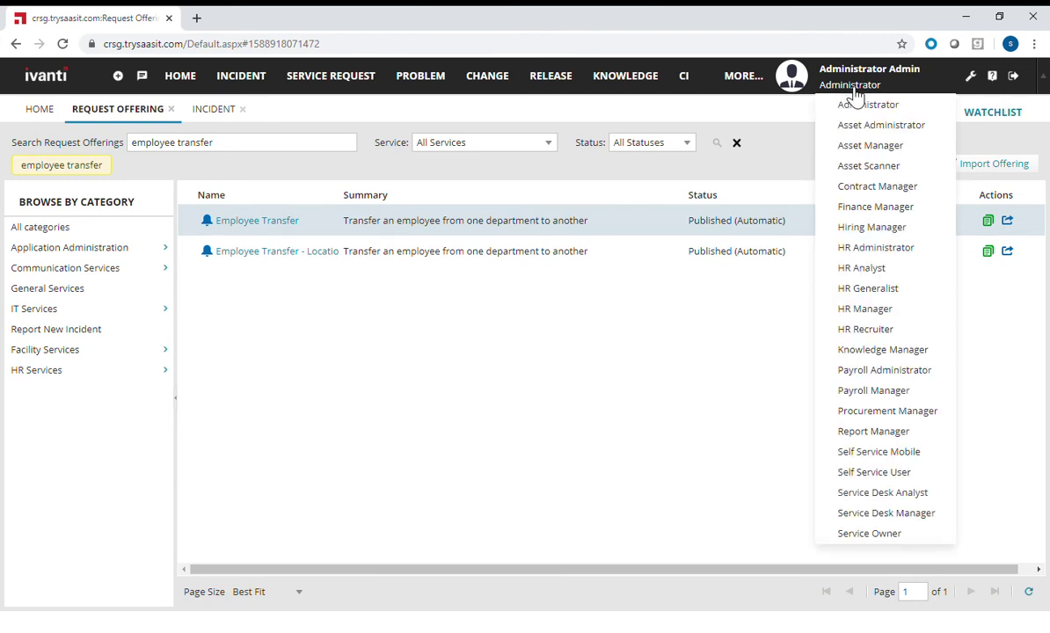
left_click(888, 475)
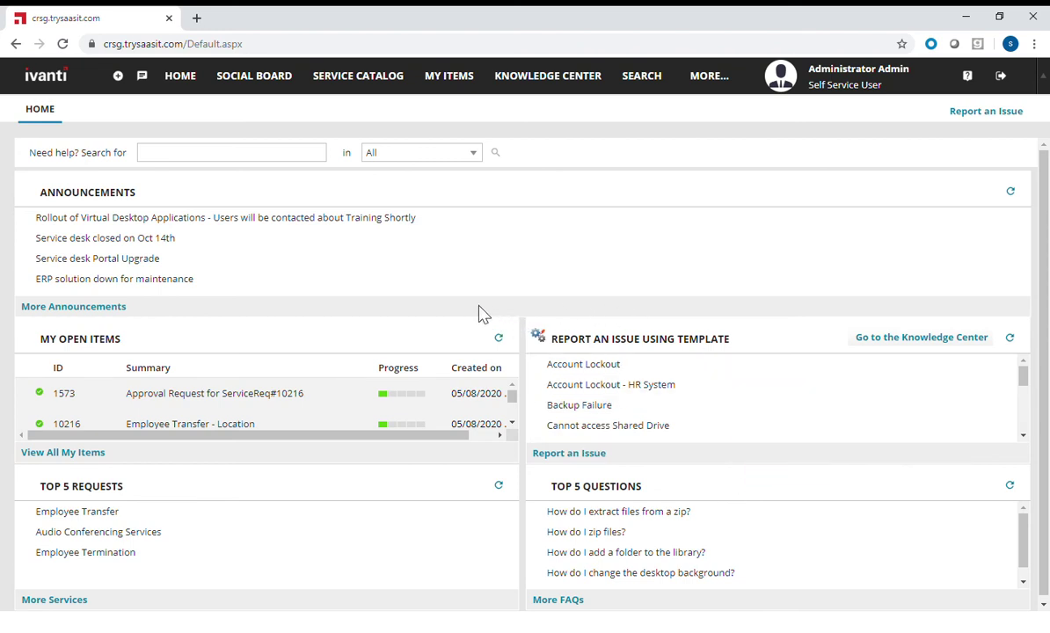
left_click(365, 80)
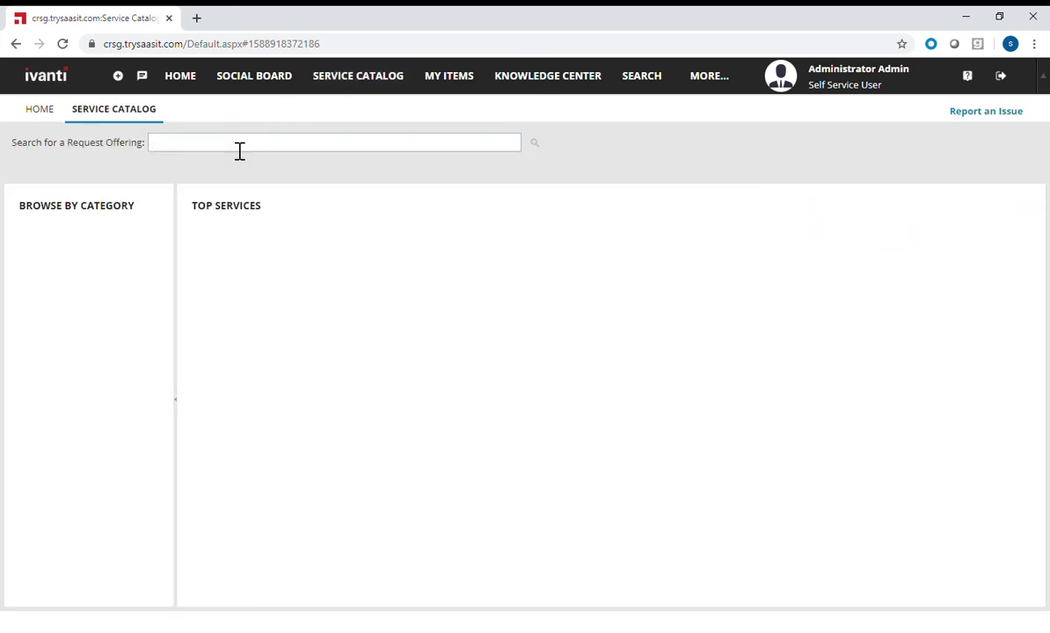
- Search the catalog for 'employee transfer' and open the Employee Transfer - Location form
left_click(239, 149)
type("employee tran")
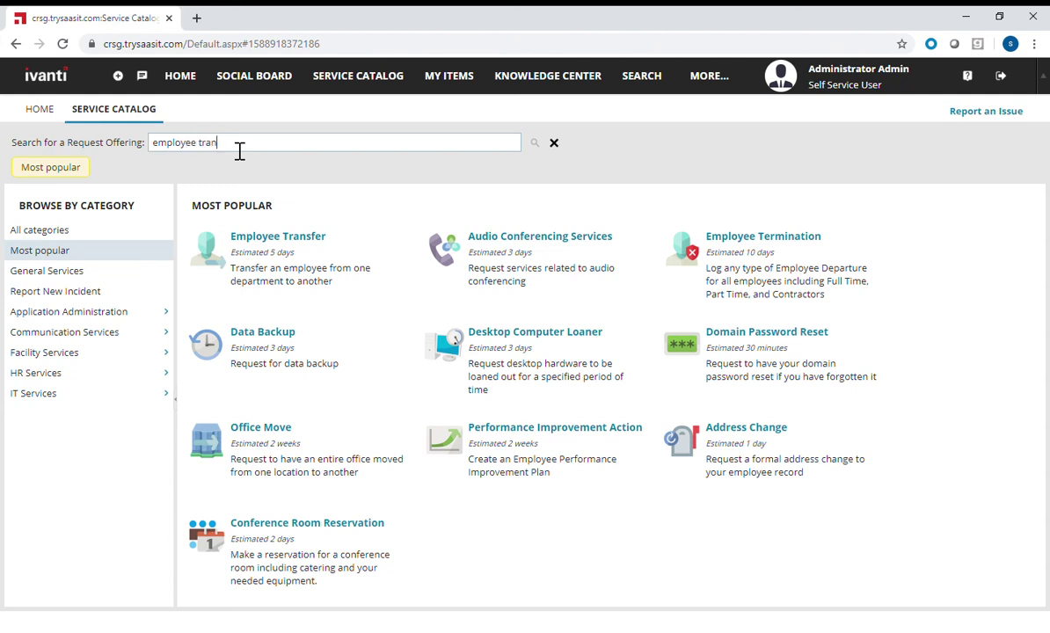
type("sfer")
key("Return")
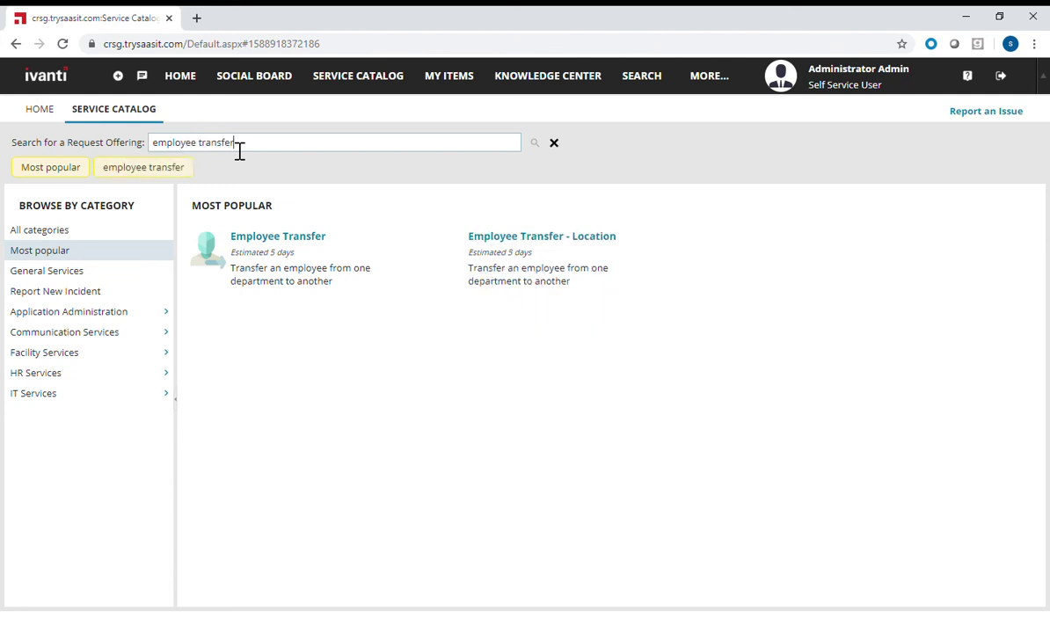
left_click(555, 242)
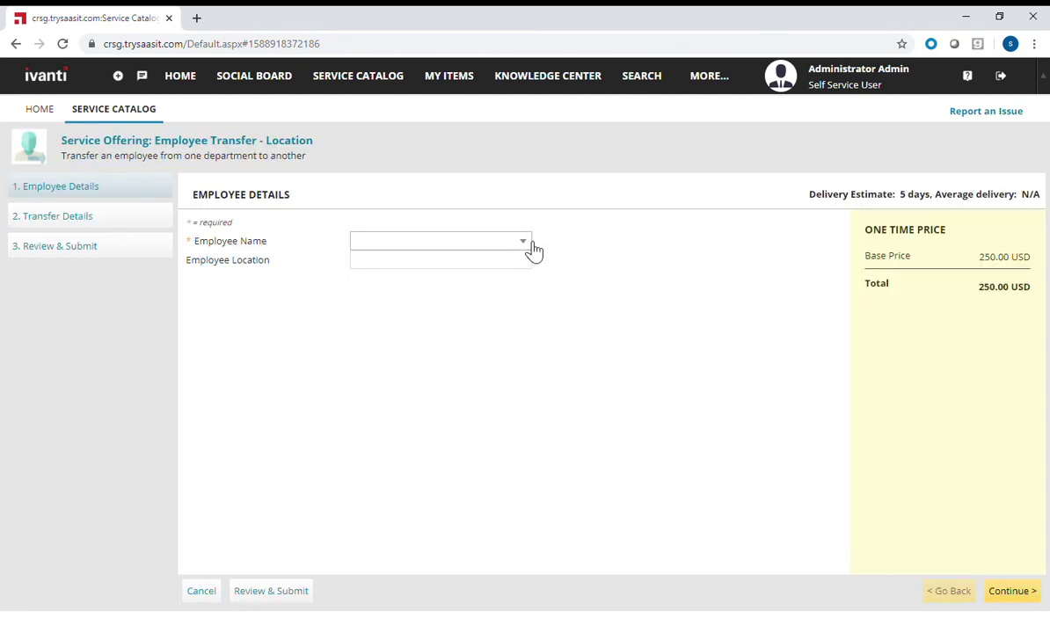
- Choose the employee being transferred and continue to Transfer Details
left_click(526, 242)
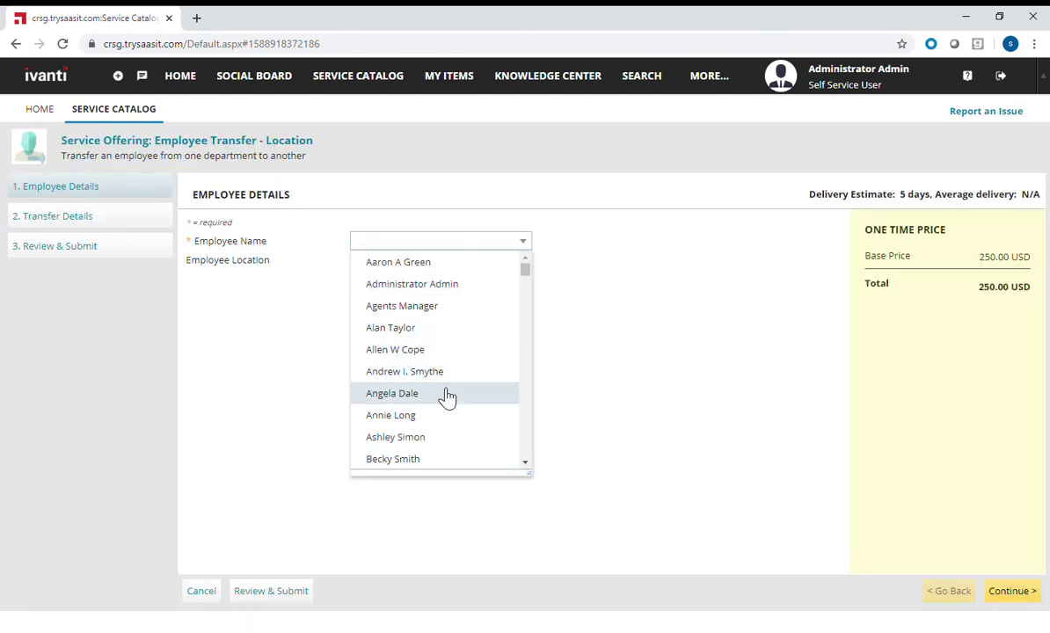
left_click(446, 394)
left_click(1015, 595)
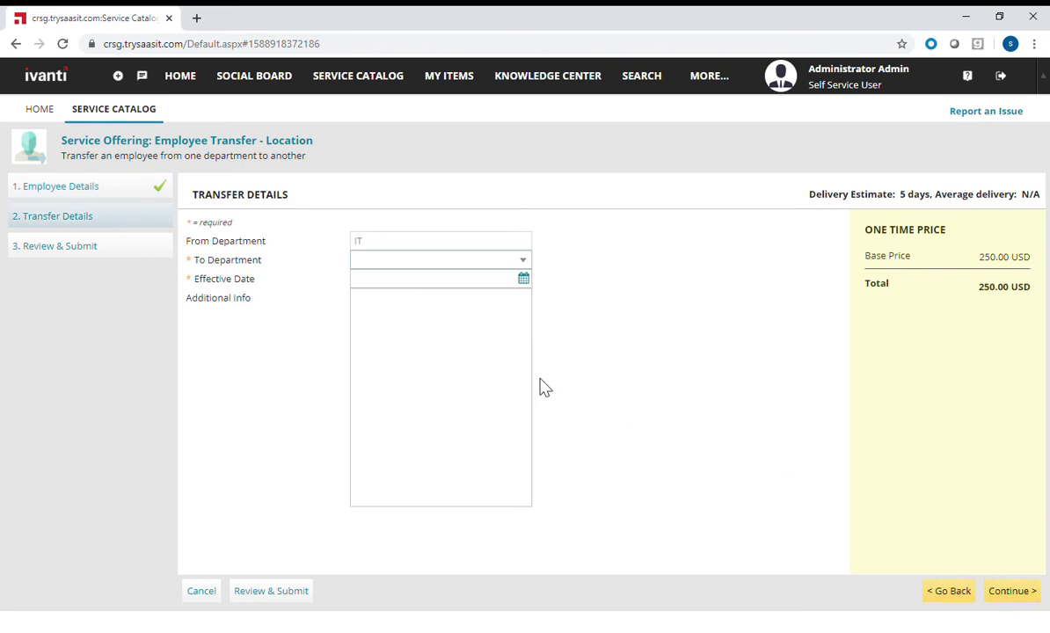
- Set the To Department to Client Relations
left_click_drag(257, 309, 180, 312)
left_click(187, 312)
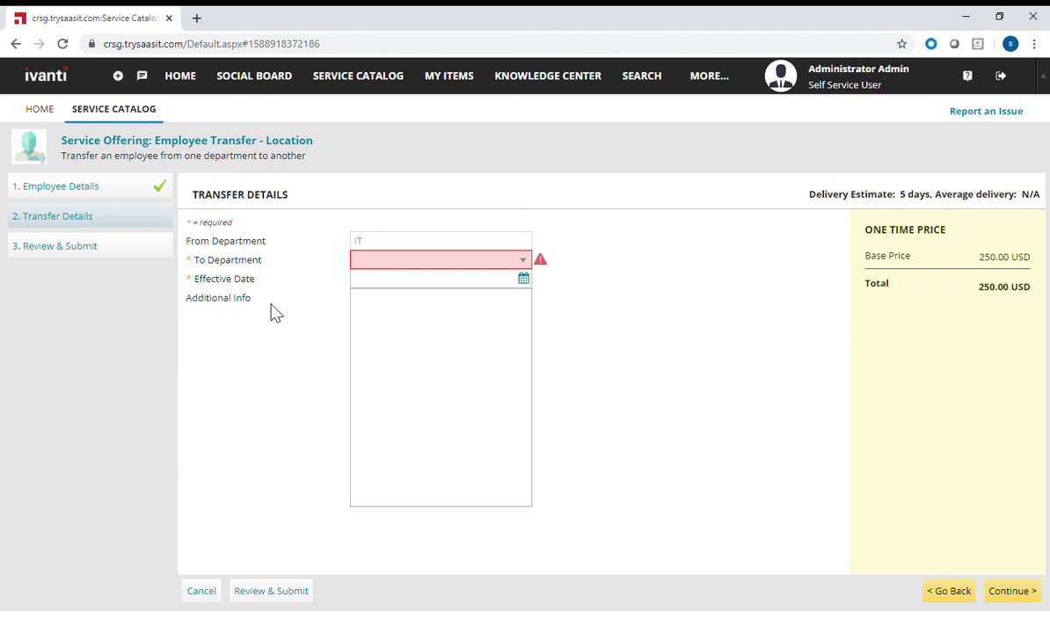
left_click(524, 262)
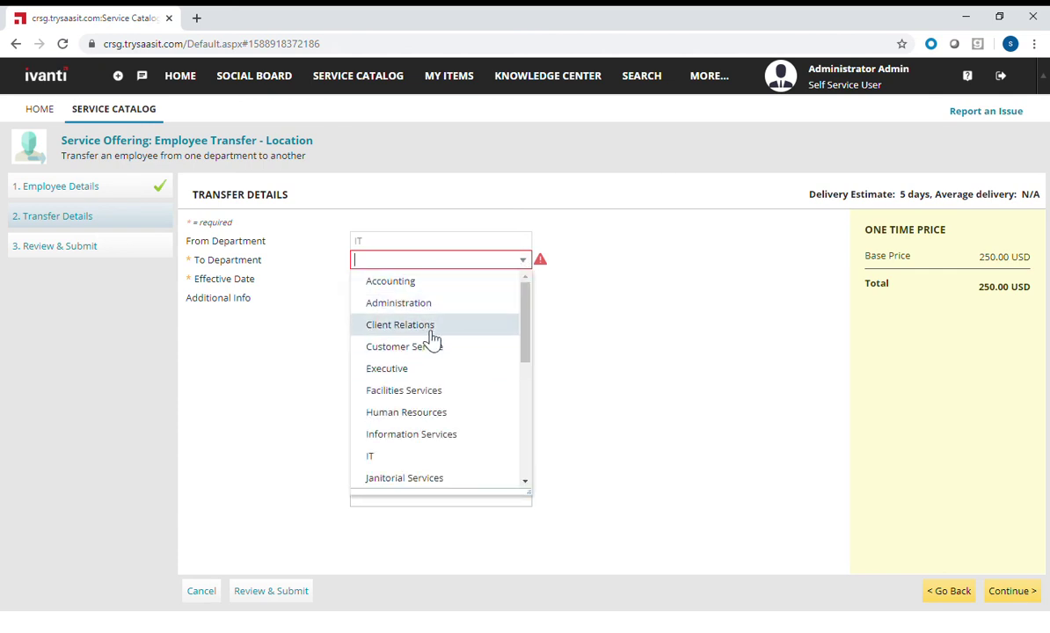
left_click(431, 327)
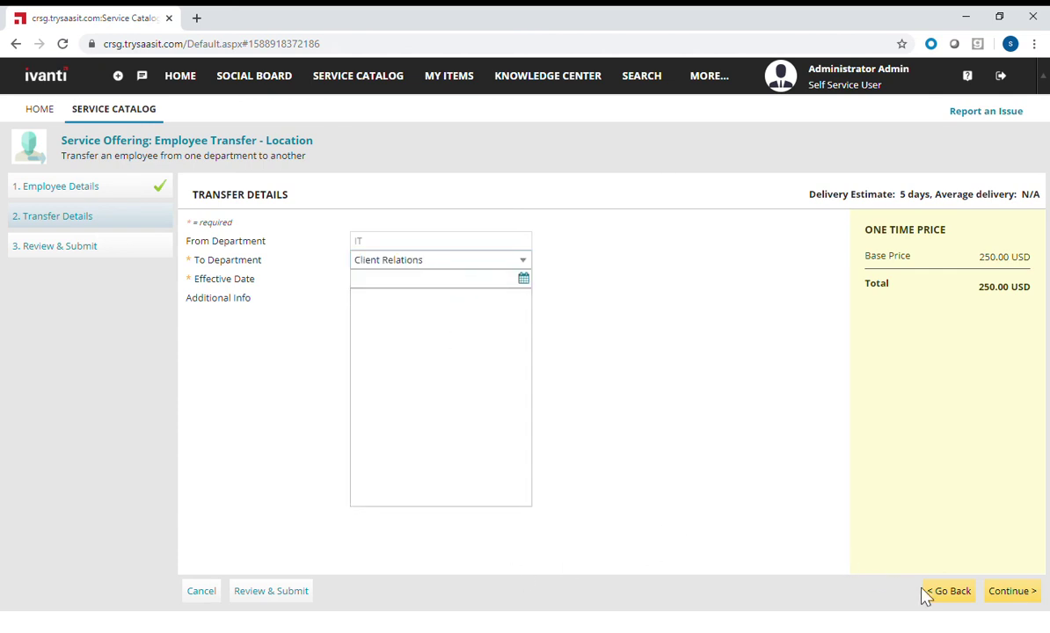
- Set the effective date to 05/31/2020 and continue to the Review & Submit page
left_click(1016, 596)
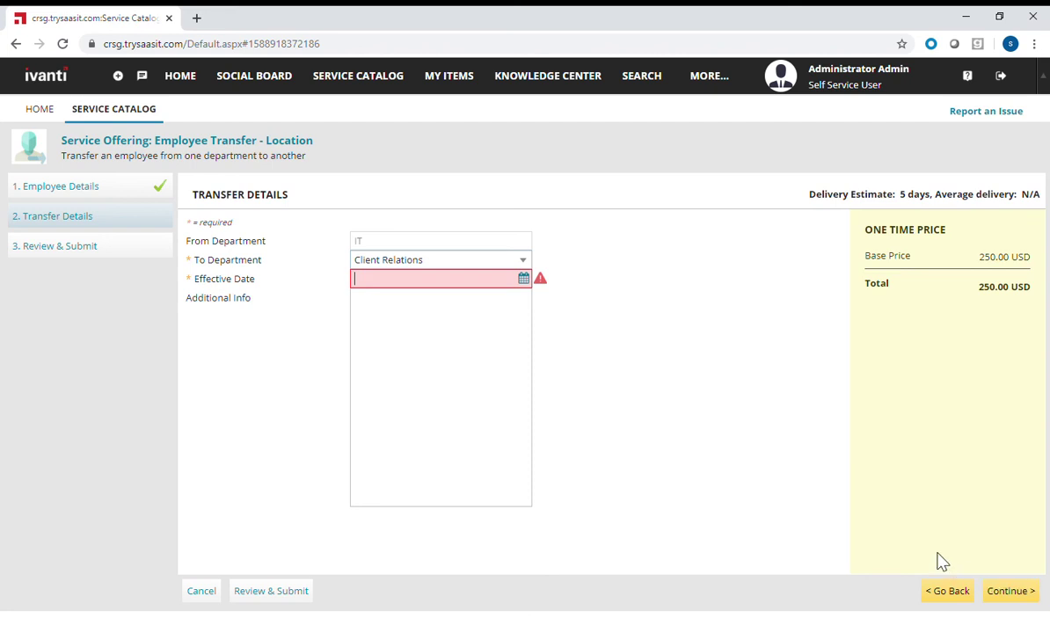
left_click(531, 283)
left_click(367, 425)
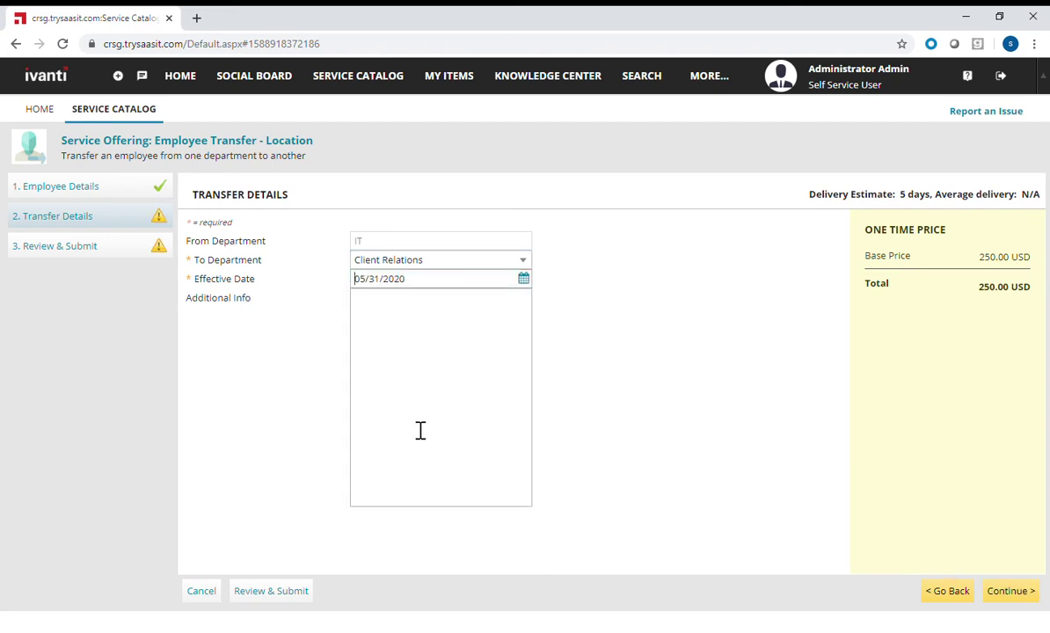
left_click(1007, 593)
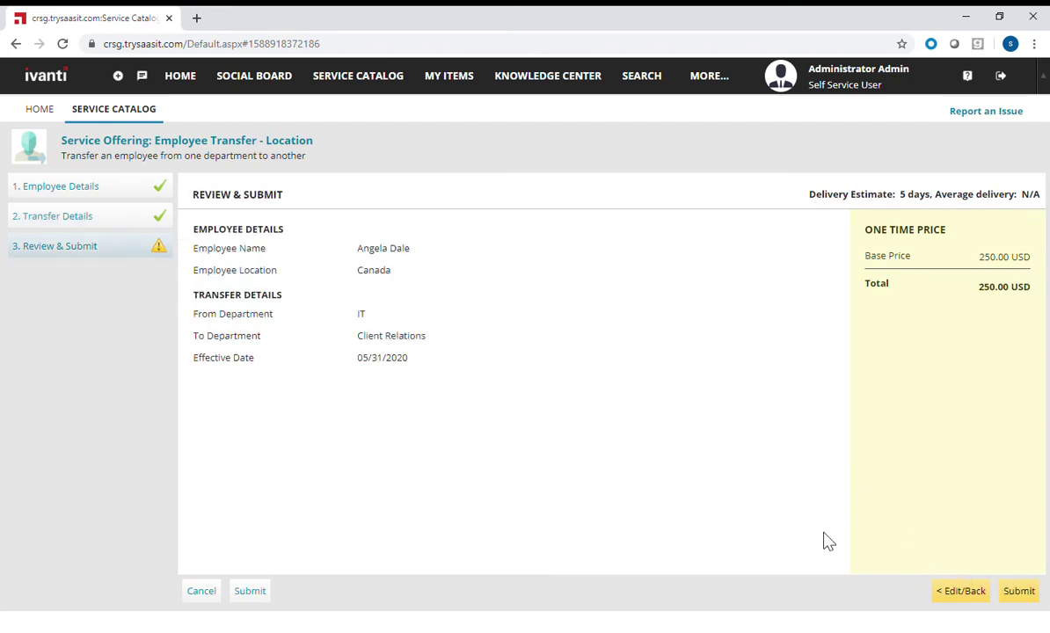
- Submit the Employee Transfer - Location request from the Review & Submit summary
left_click(1021, 592)
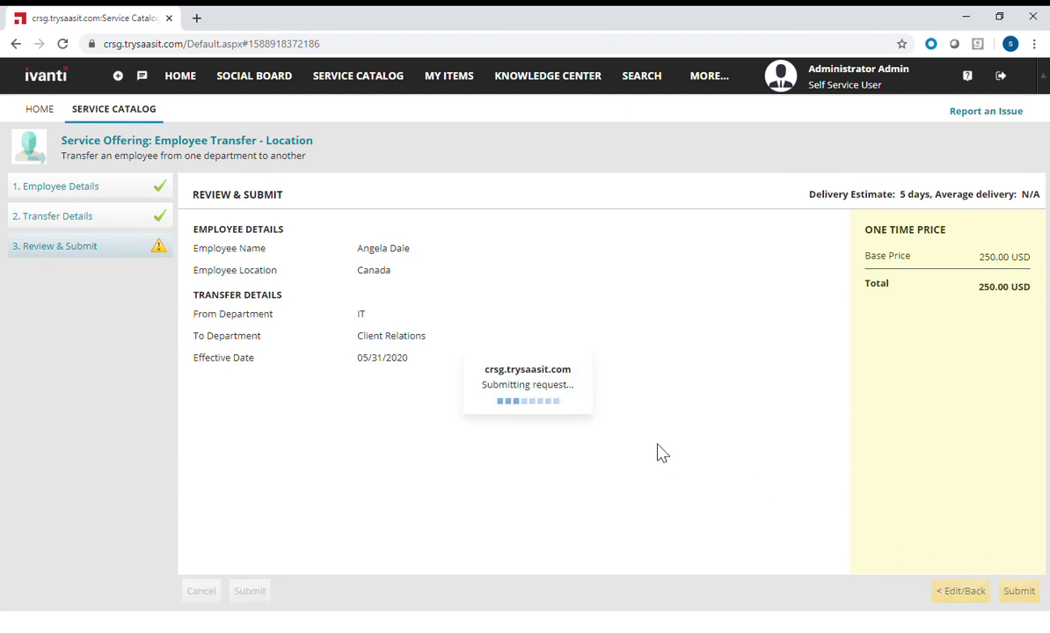